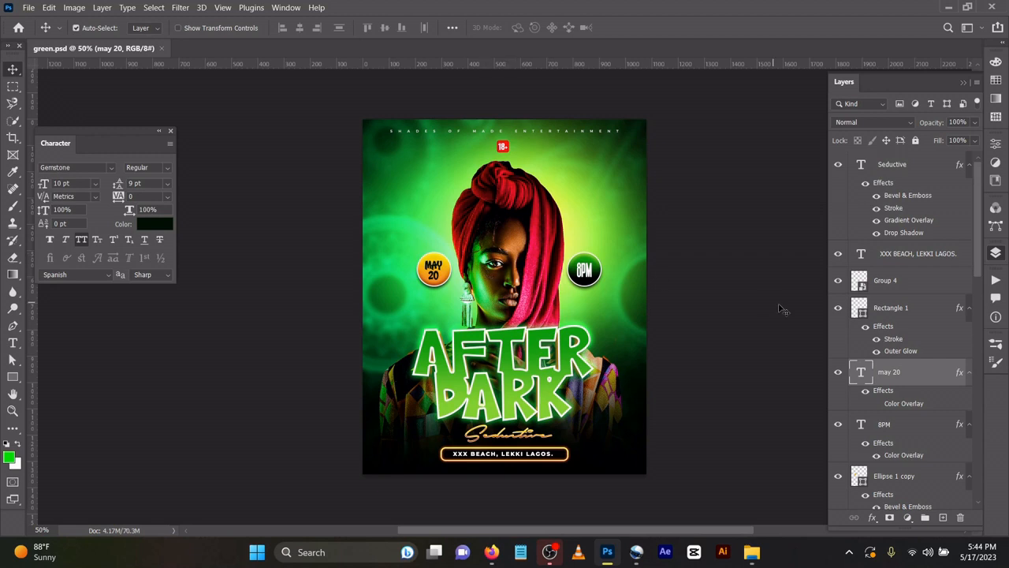
# Step: Create a new 1080 x 1350 px RGB document at 300 pixels/inch
pyautogui.scroll(-5, 904, 335)
pyautogui.scroll(-5, 904, 335)
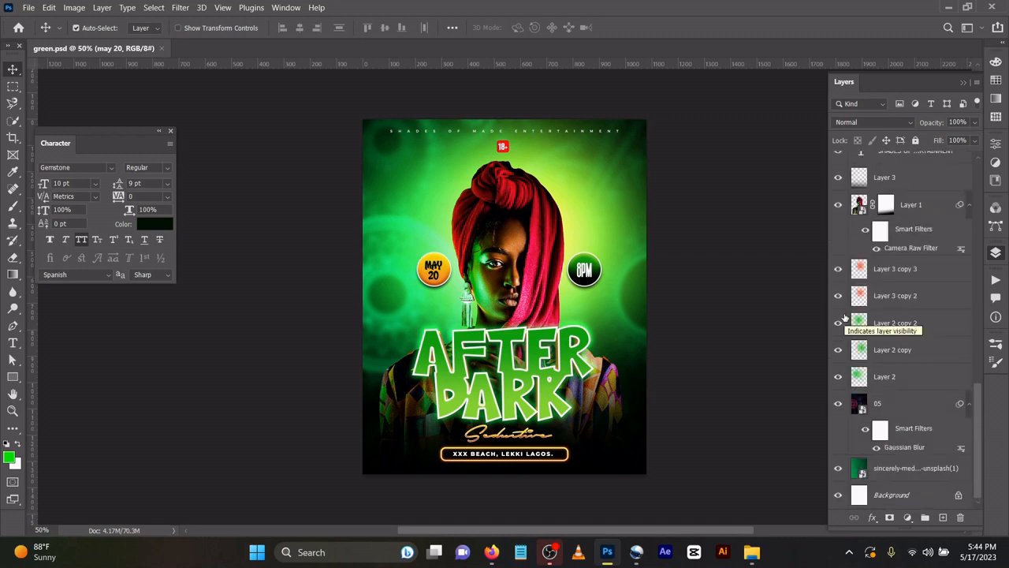
pyautogui.press('ctrl')
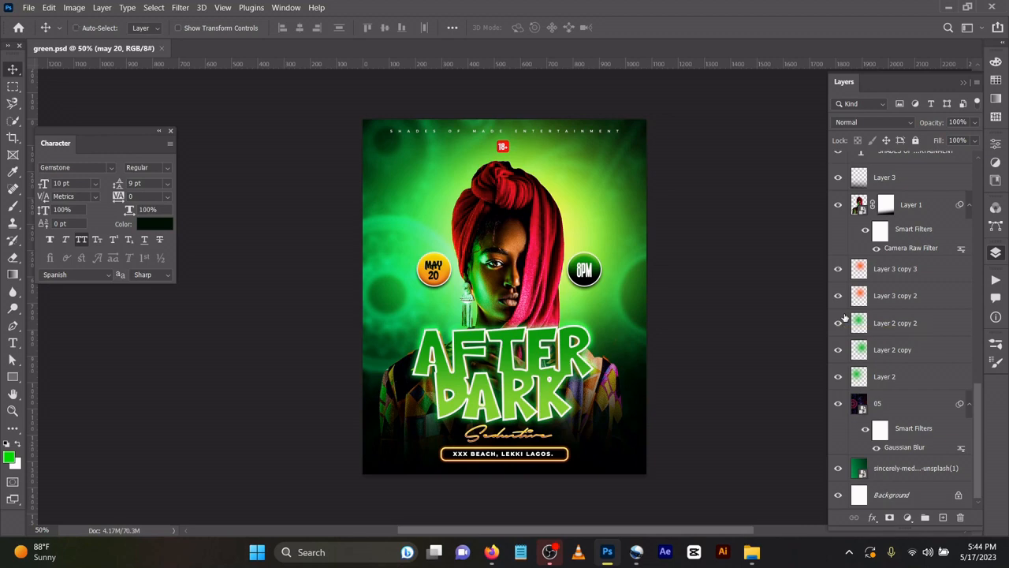
pyautogui.hotkey('ctrl', 'n')
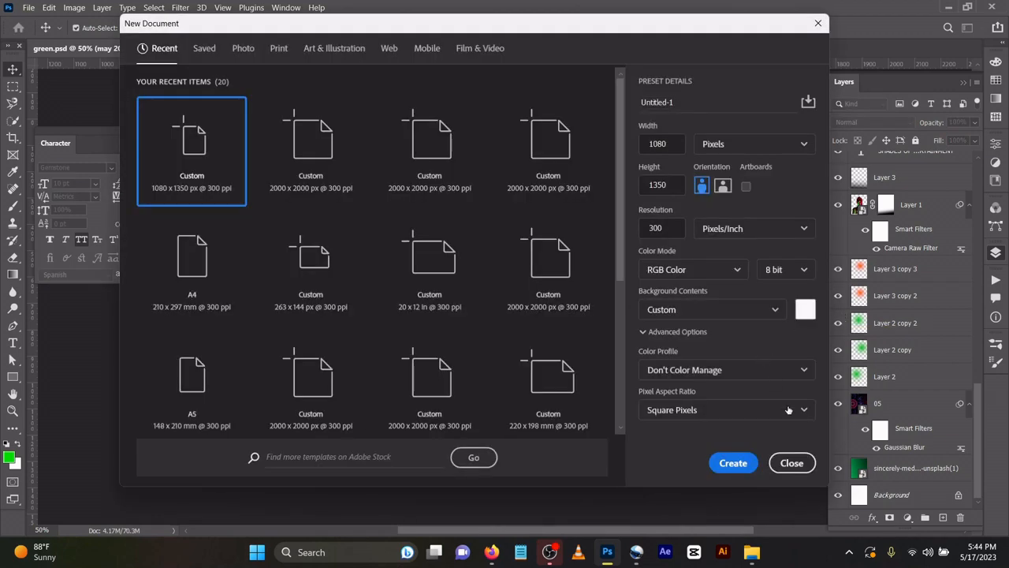
pyautogui.click(742, 465)
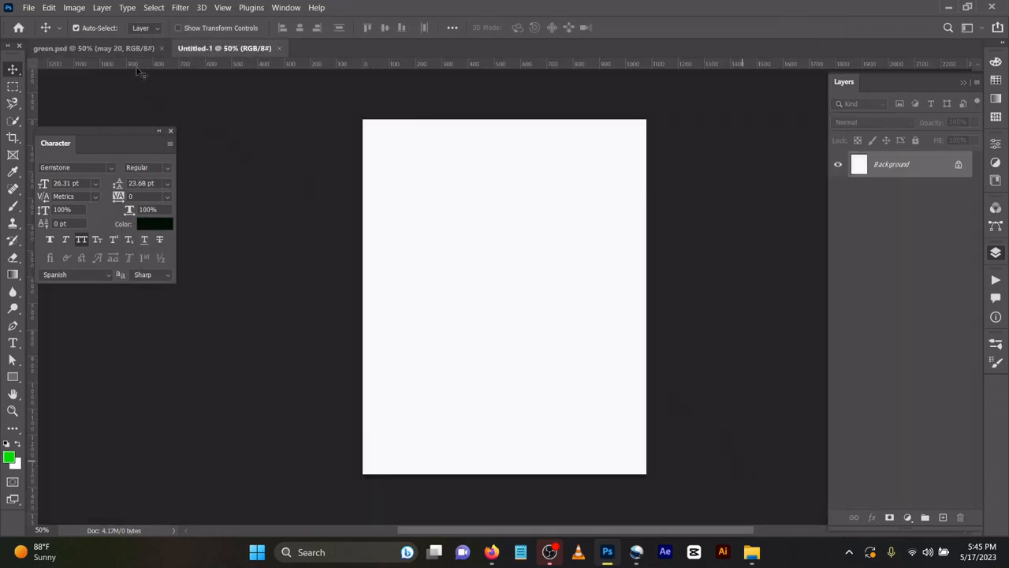
# Step: Copy the green gradient image layer above the Background in green.psd into the Untitled-1 document
pyautogui.click(128, 50)
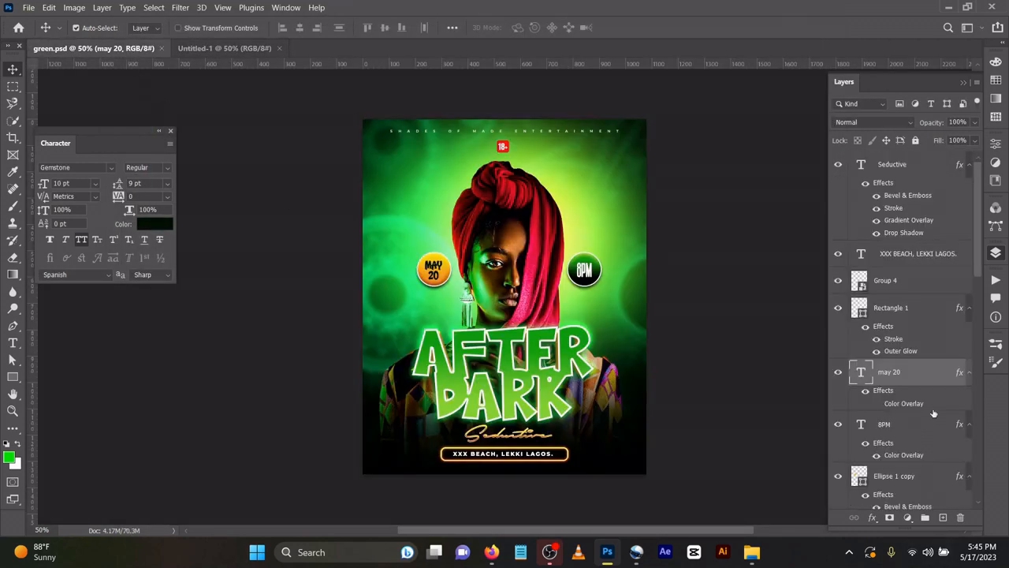
pyautogui.scroll(-5, 912, 402)
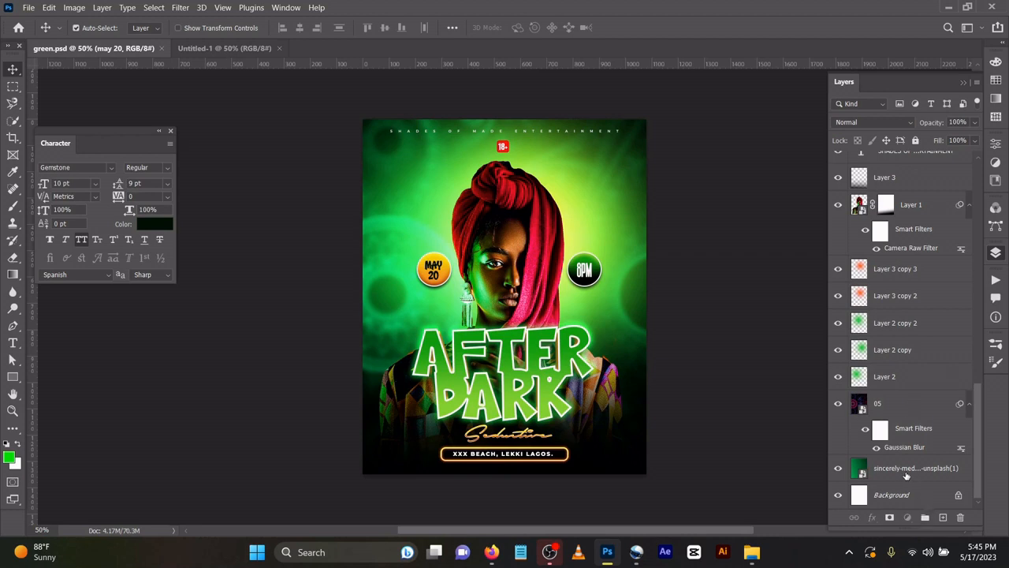
pyautogui.moveTo(881, 471); pyautogui.dragTo(882, 467)
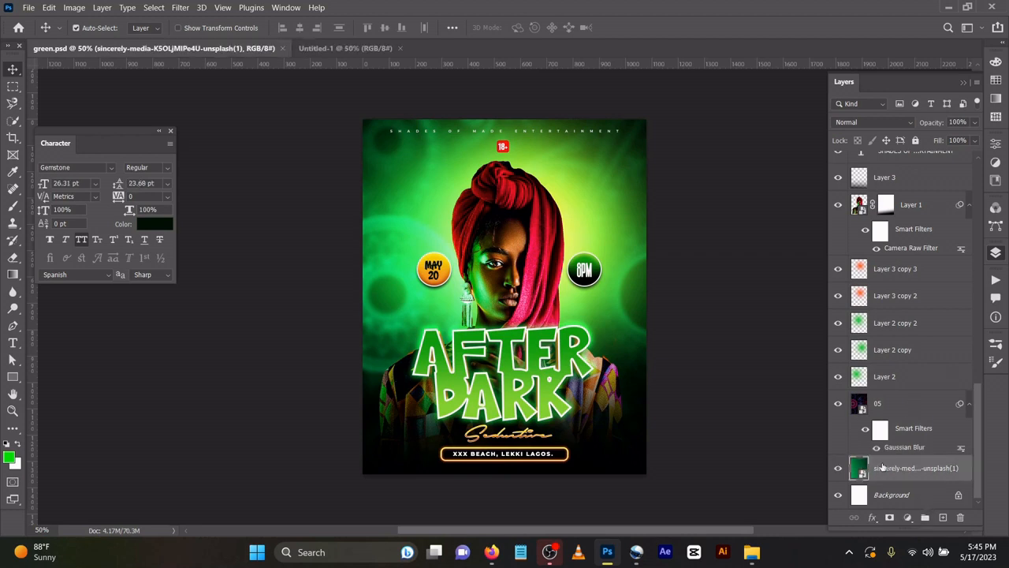
pyautogui.press('ctrl')
pyautogui.click(334, 48)
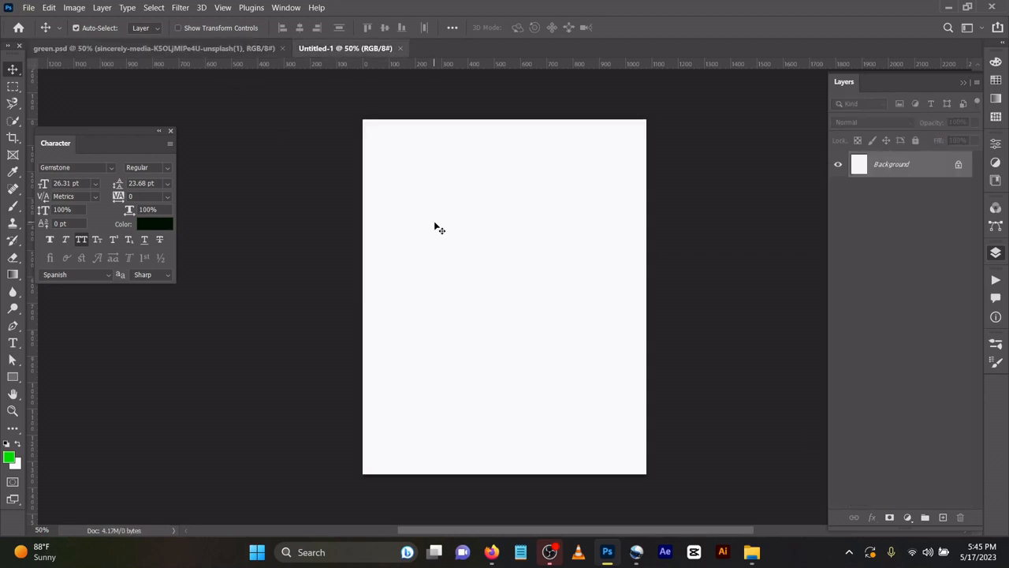
pyautogui.press('ctrl')
pyautogui.hotkey('ctrl', 'v')
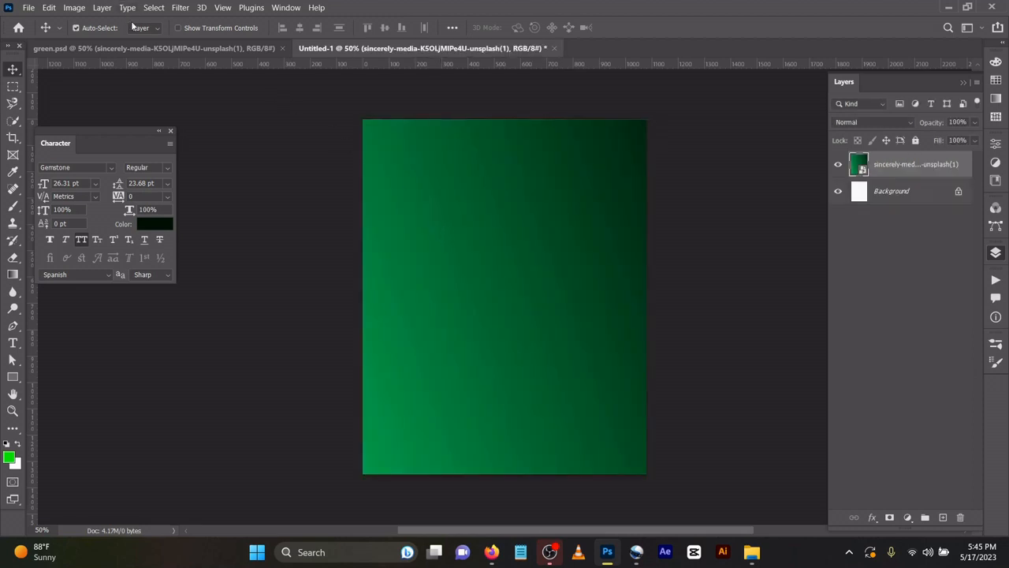
# Step: In green.psd, hide the Gaussian Blur filter on layer 05 and set the layer's blend mode to Normal
pyautogui.click(134, 52)
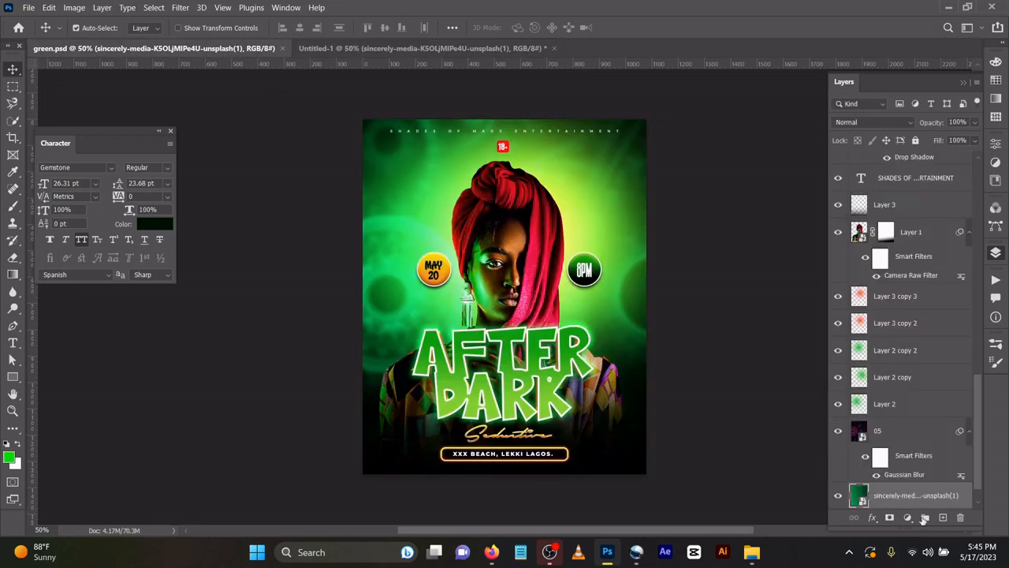
pyautogui.click(912, 439)
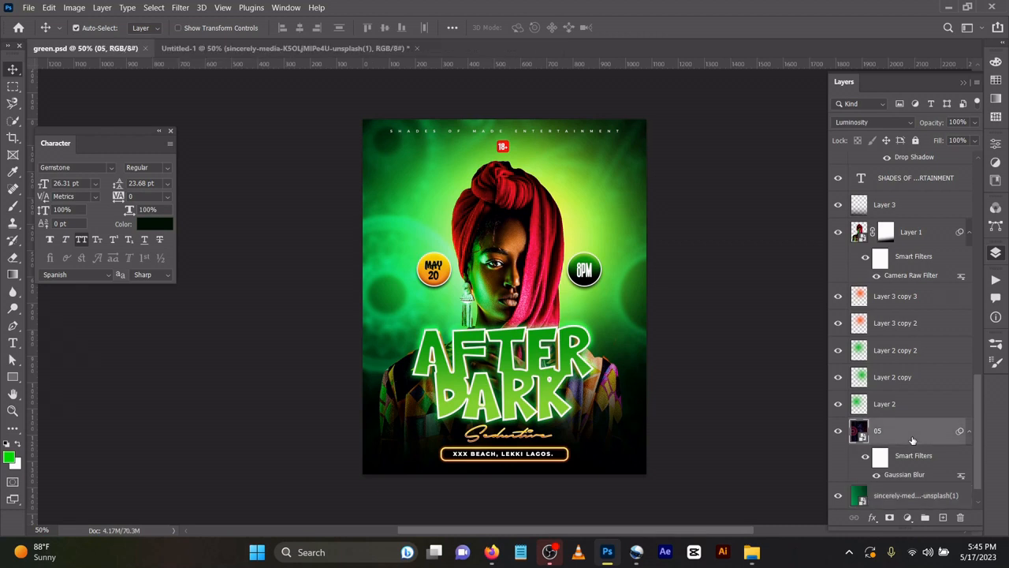
pyautogui.click(877, 476)
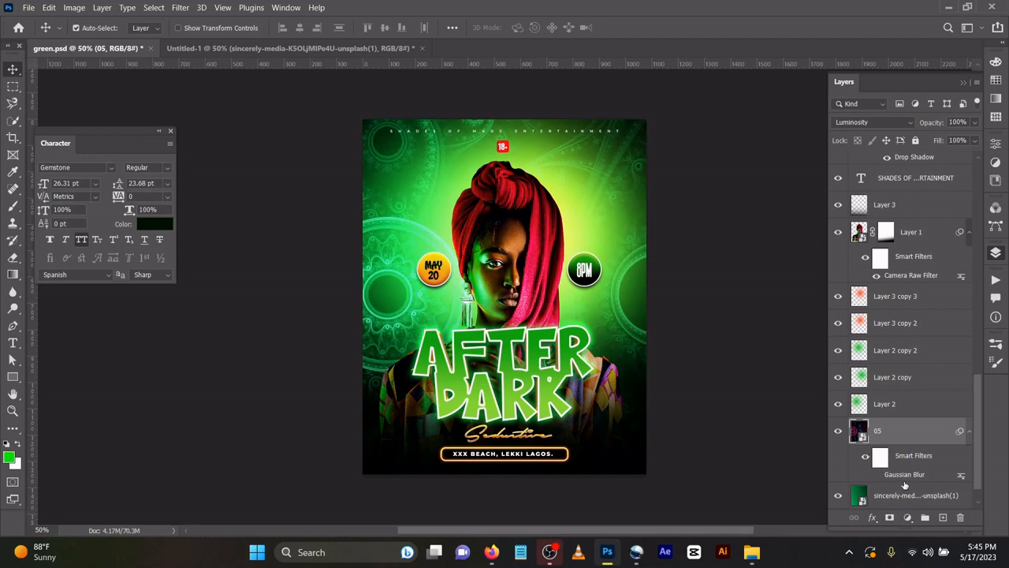
pyautogui.click(863, 122)
pyautogui.click(863, 132)
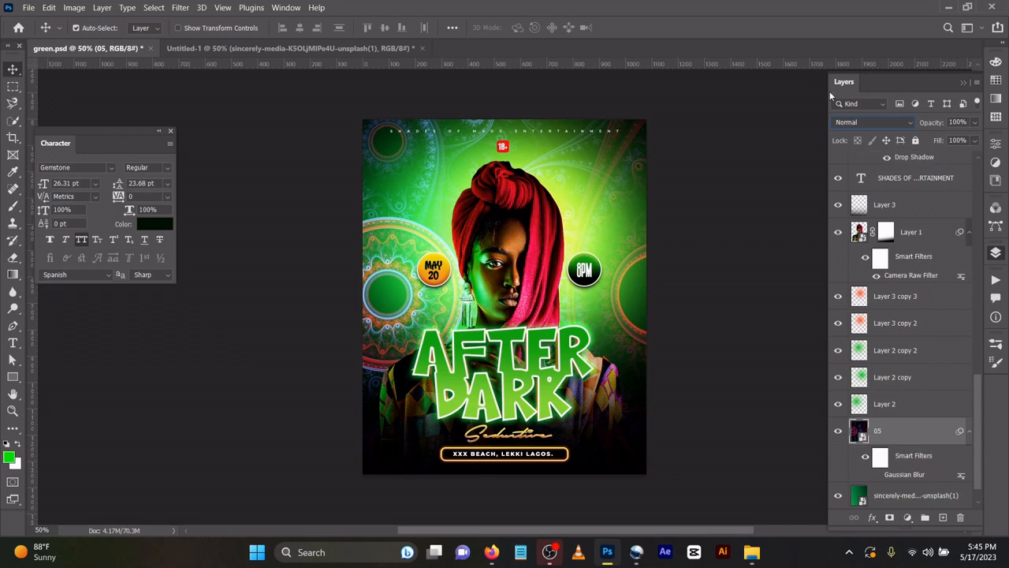
# Step: Set layer 05's blend mode back to Luminosity and show its Gaussian Blur filter again
pyautogui.click(858, 123)
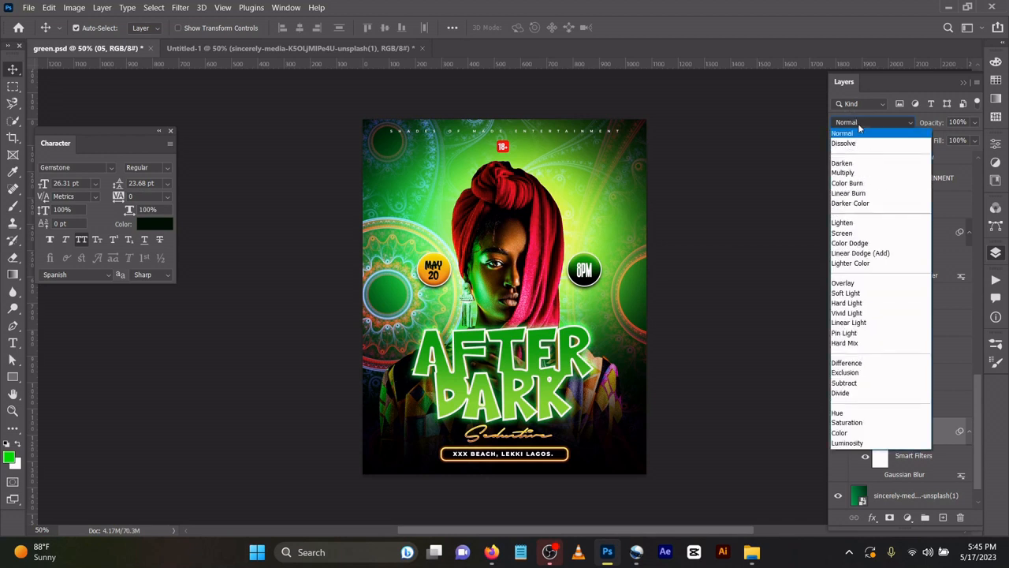
pyautogui.click(862, 442)
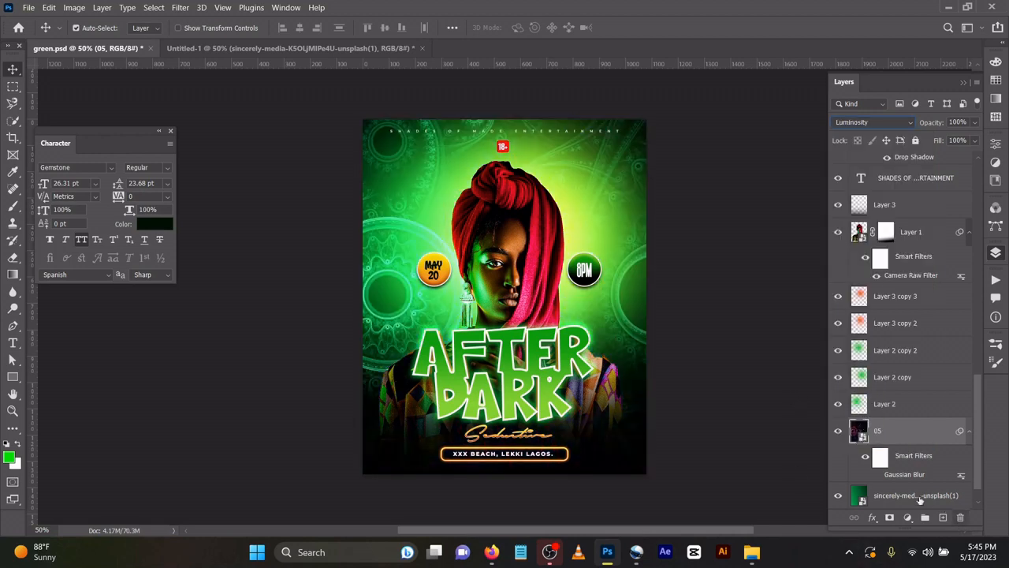
pyautogui.click(876, 476)
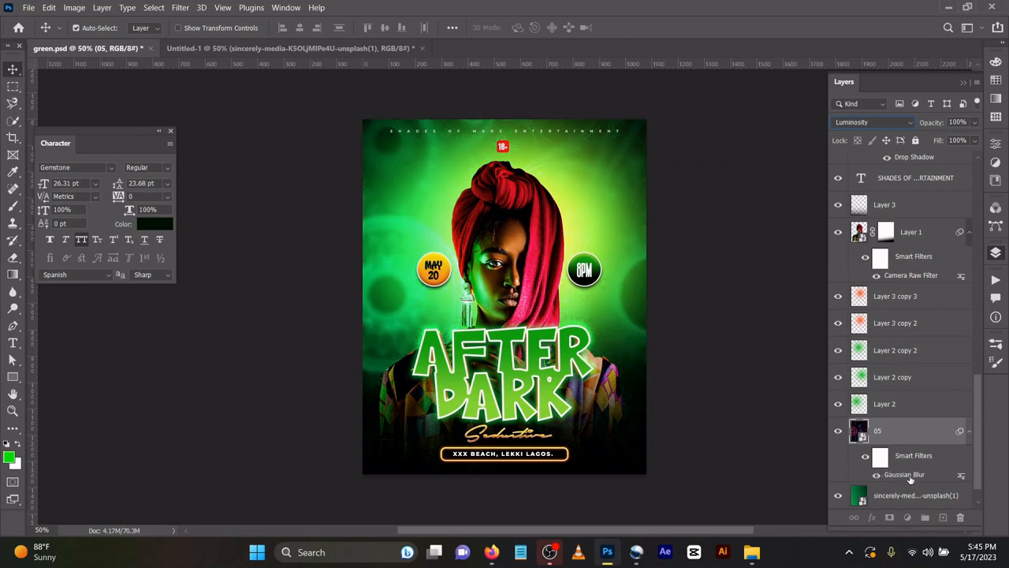
# Step: Examine the Gaussian Blur radius used on layer 05 and where the filter is found, leaving the layer as it is
pyautogui.doubleClick(910, 476)
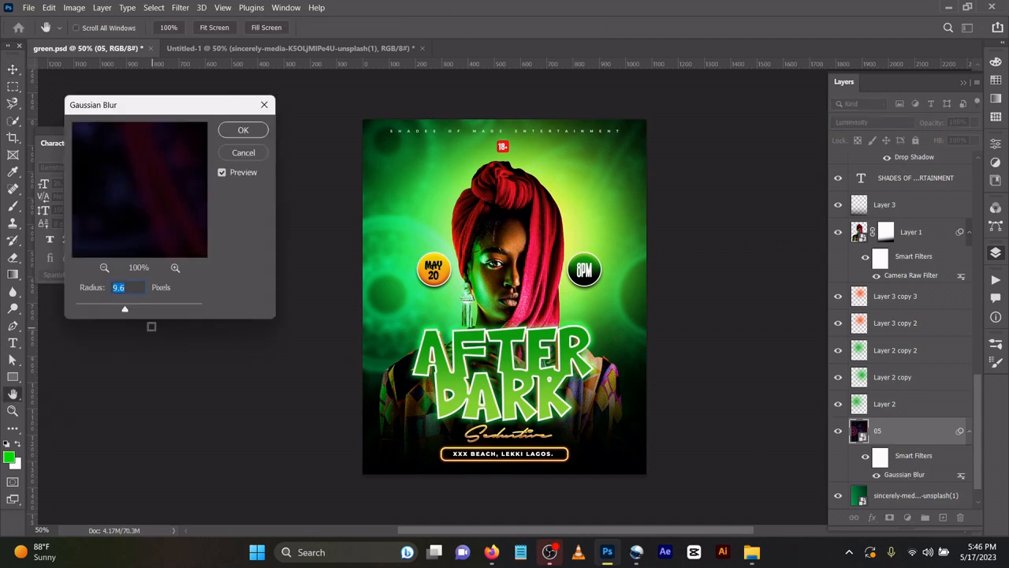
pyautogui.click(243, 131)
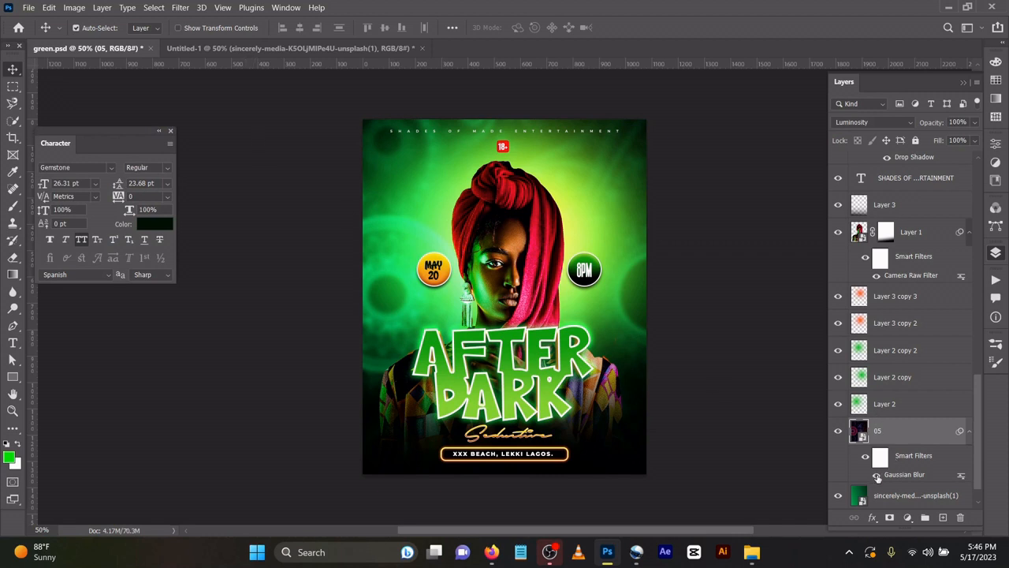
pyautogui.click(179, 8)
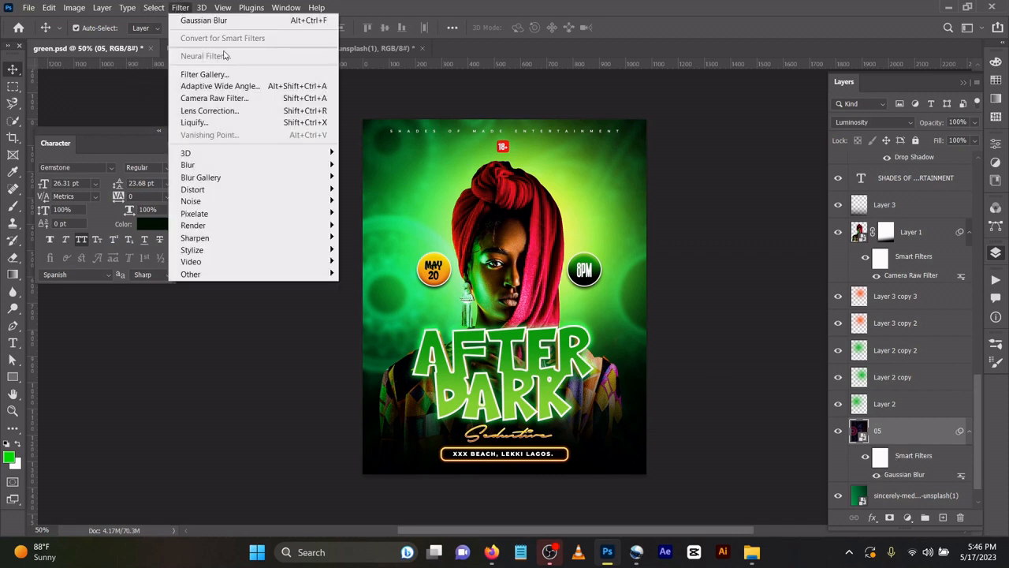
pyautogui.moveTo(315, 165)
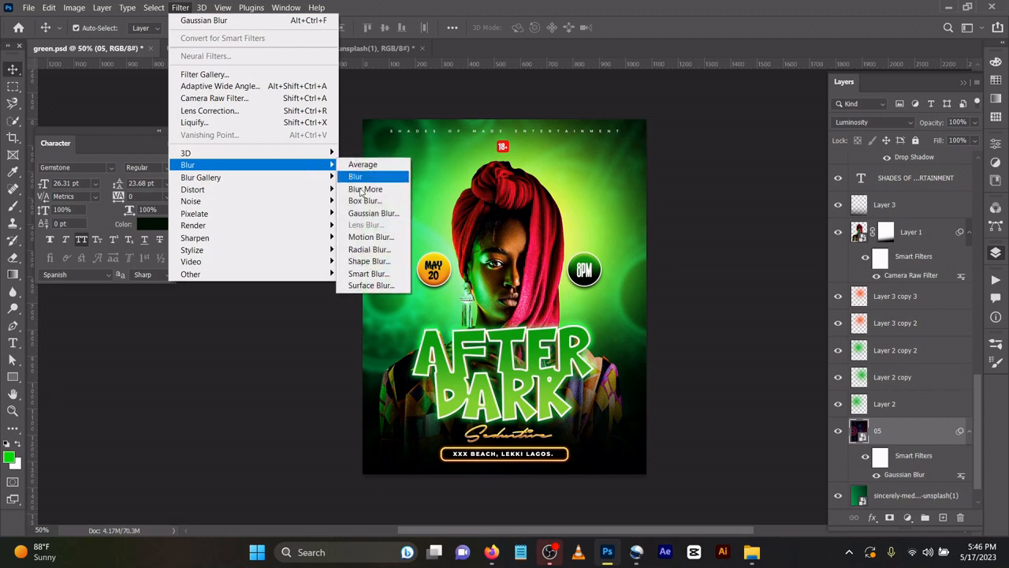
pyautogui.click(392, 214)
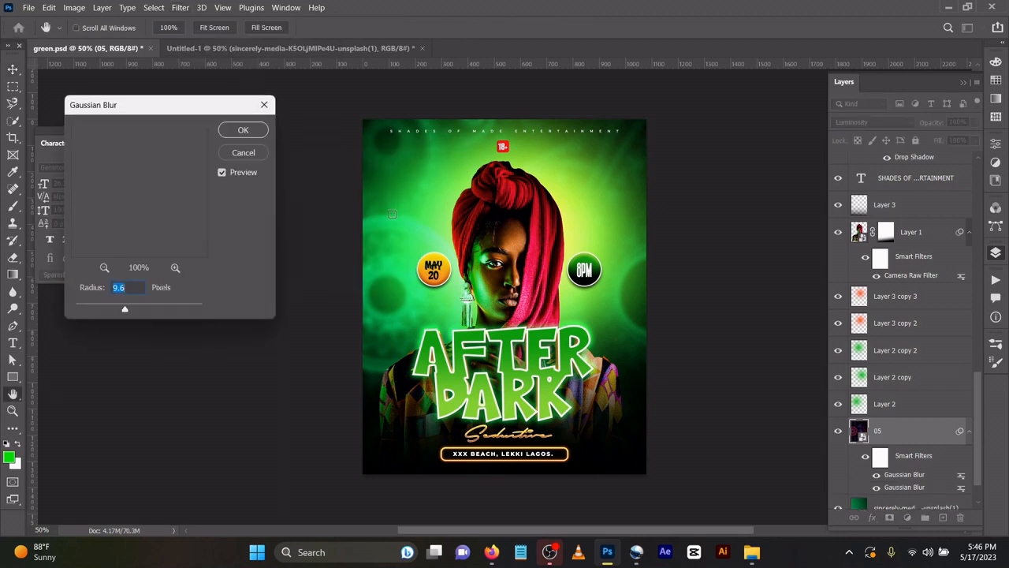
pyautogui.click(246, 154)
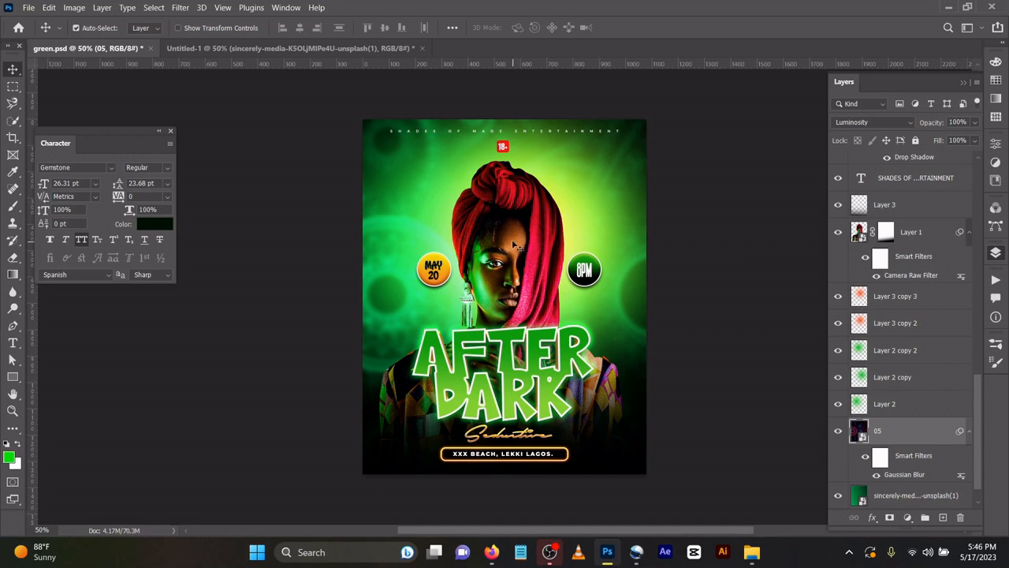
# Step: Copy the masked portrait of the woman from green.psd into Untitled-1 and place it centred over the green gradient
pyautogui.moveTo(537, 220); pyautogui.dragTo(493, 217)
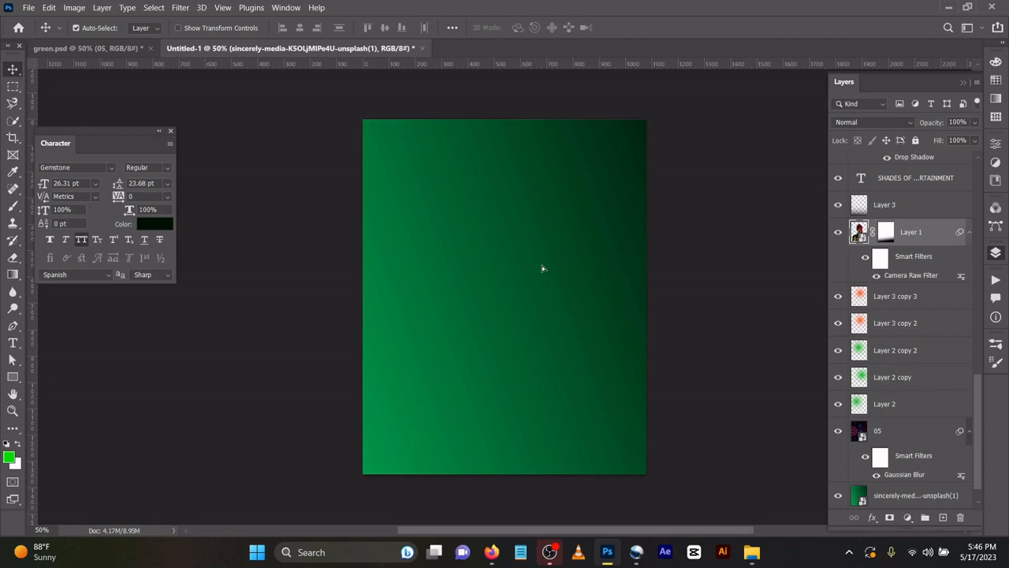
pyautogui.moveTo(542, 268); pyautogui.dragTo(543, 269)
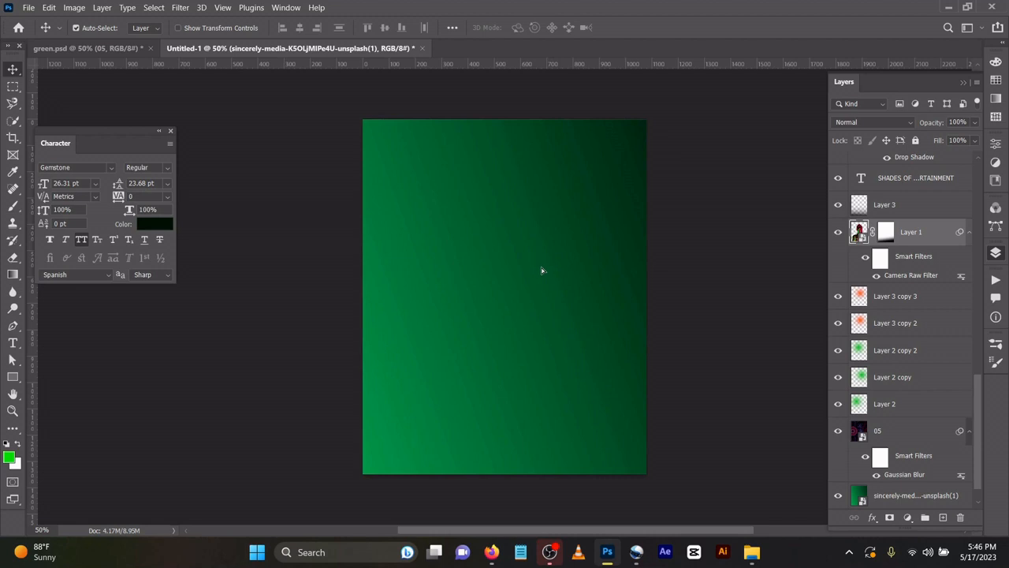
pyautogui.click(71, 49)
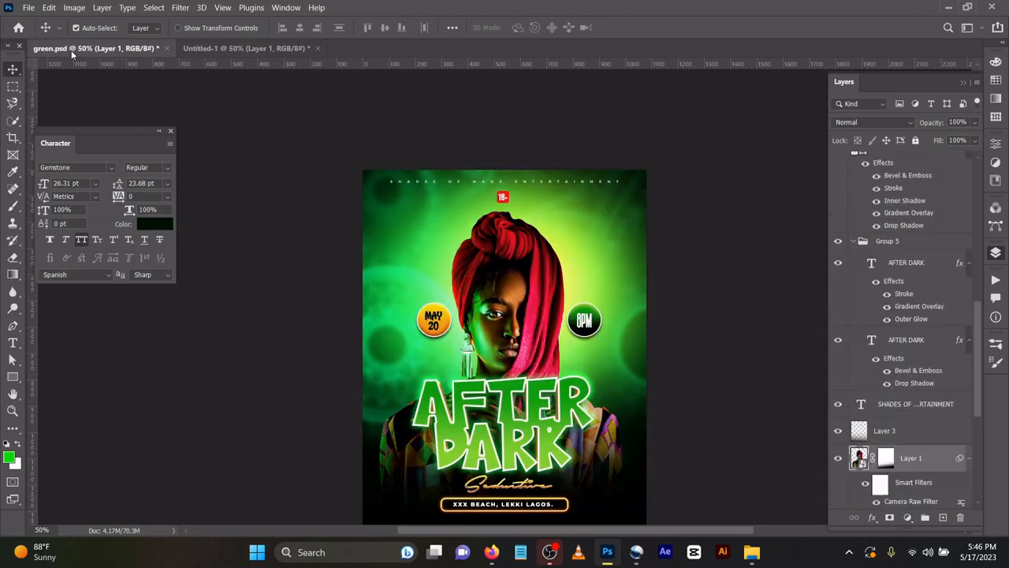
pyautogui.click(205, 48)
pyautogui.moveTo(518, 205); pyautogui.dragTo(519, 263)
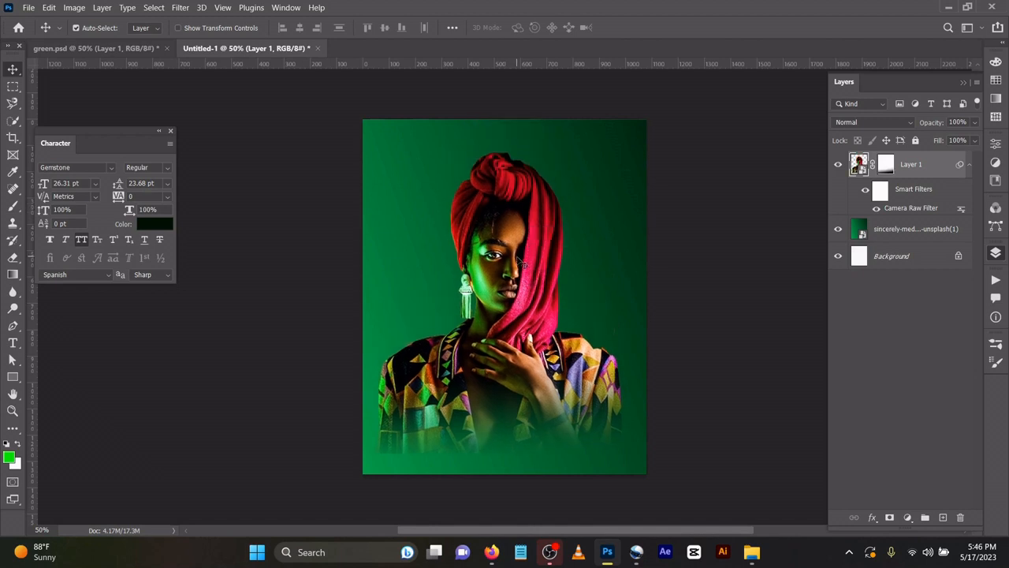
# Step: Add a new empty layer between the woman's portrait and the green gradient background
pyautogui.scroll(2, 490, 292)
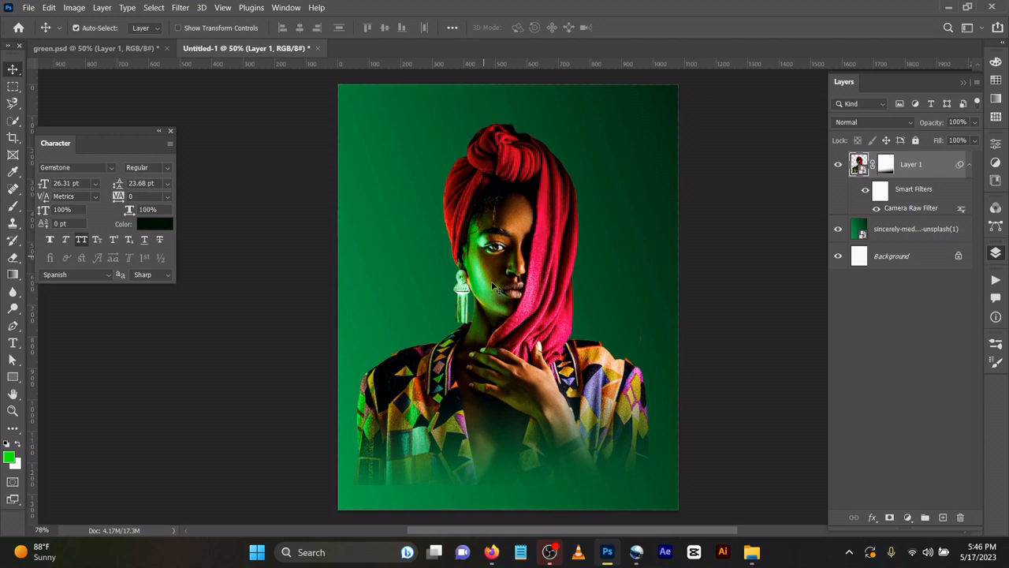
pyautogui.scroll(2, 492, 282)
pyautogui.scroll(-1, 439, 259)
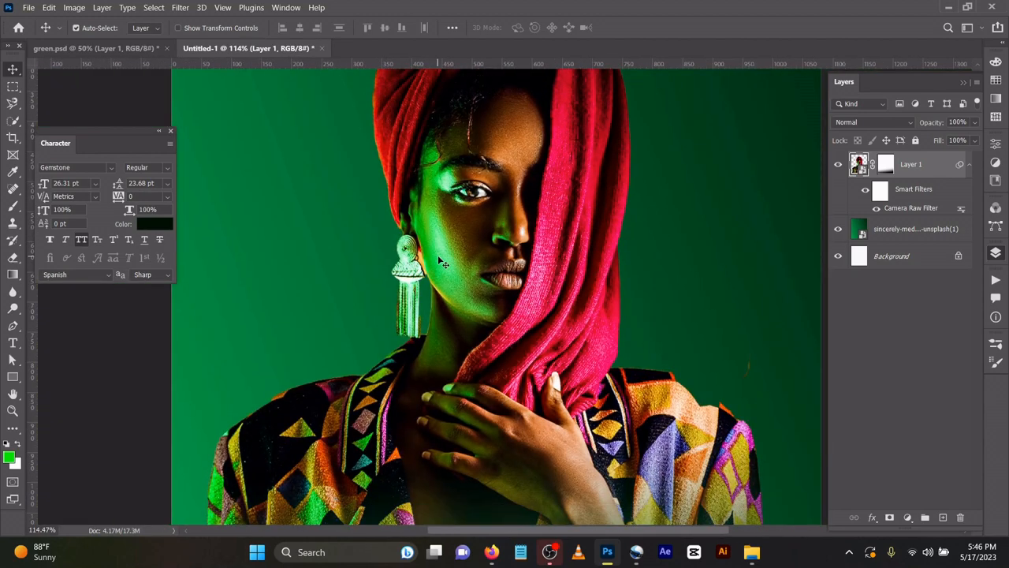
pyautogui.scroll(-1, 443, 264)
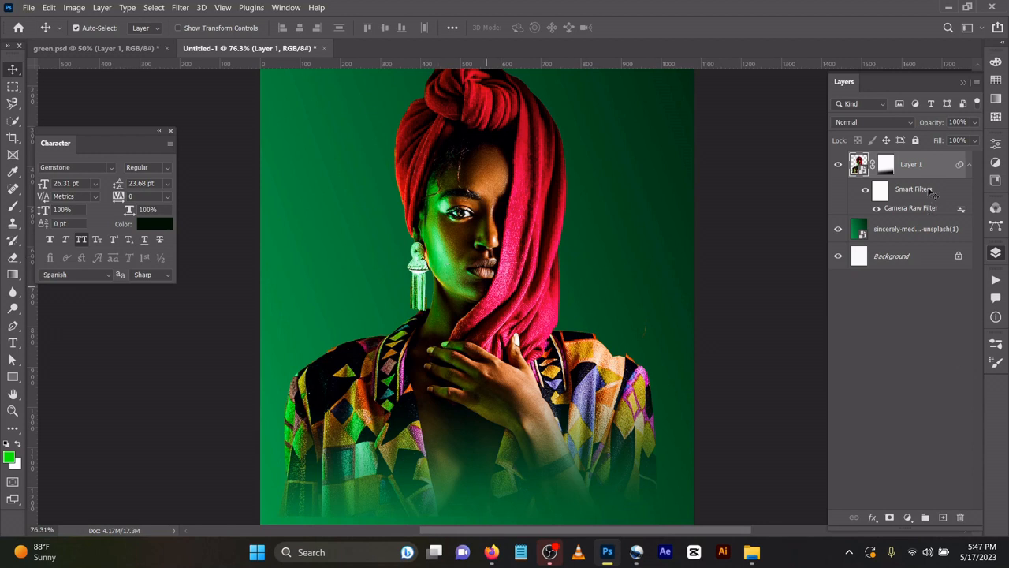
pyautogui.click(906, 236)
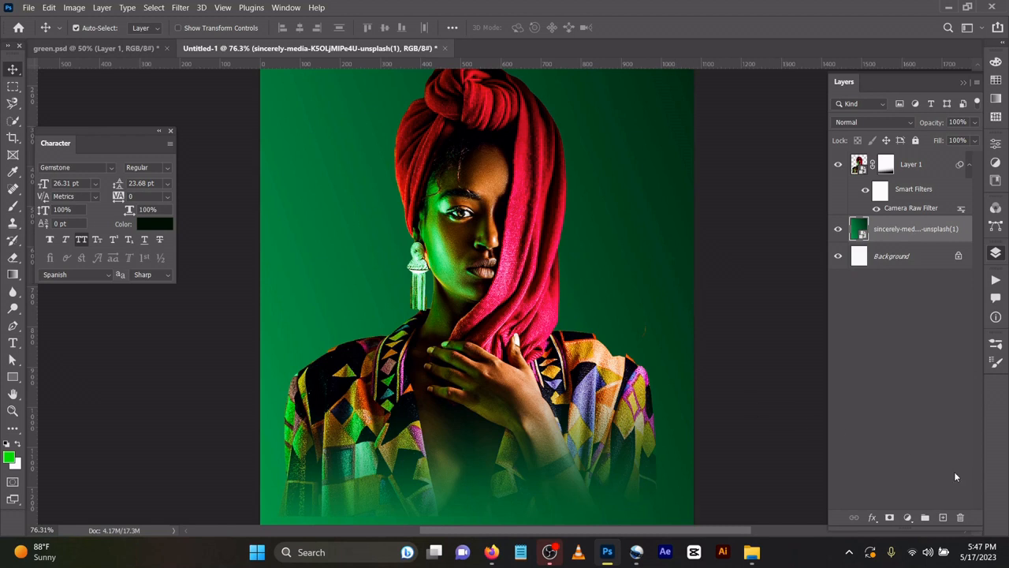
pyautogui.click(942, 516)
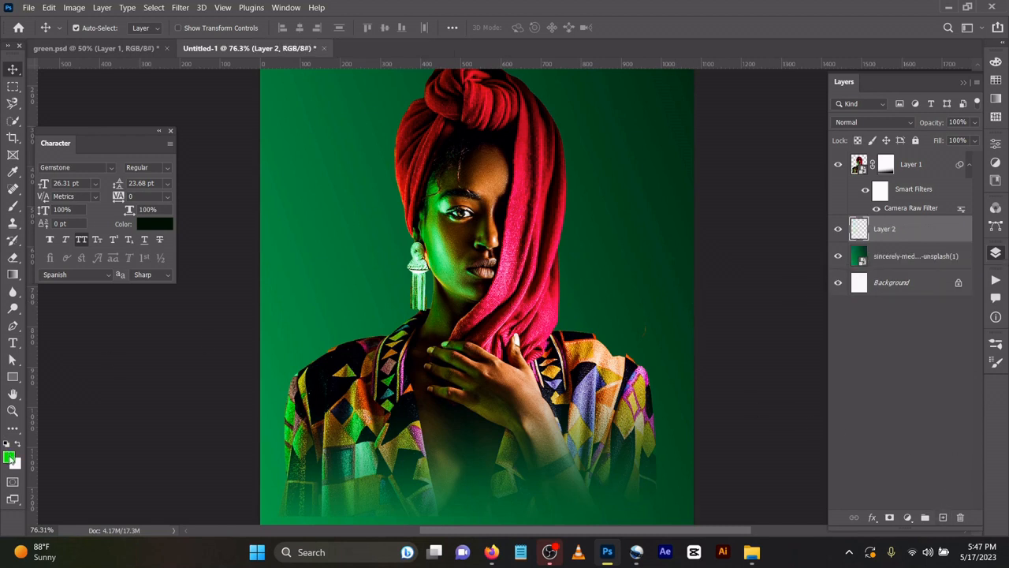
# Step: Set the foreground colour to light green 41d349 and paint one soft 175 px brush dab beside the woman's earring
pyautogui.click(10, 458)
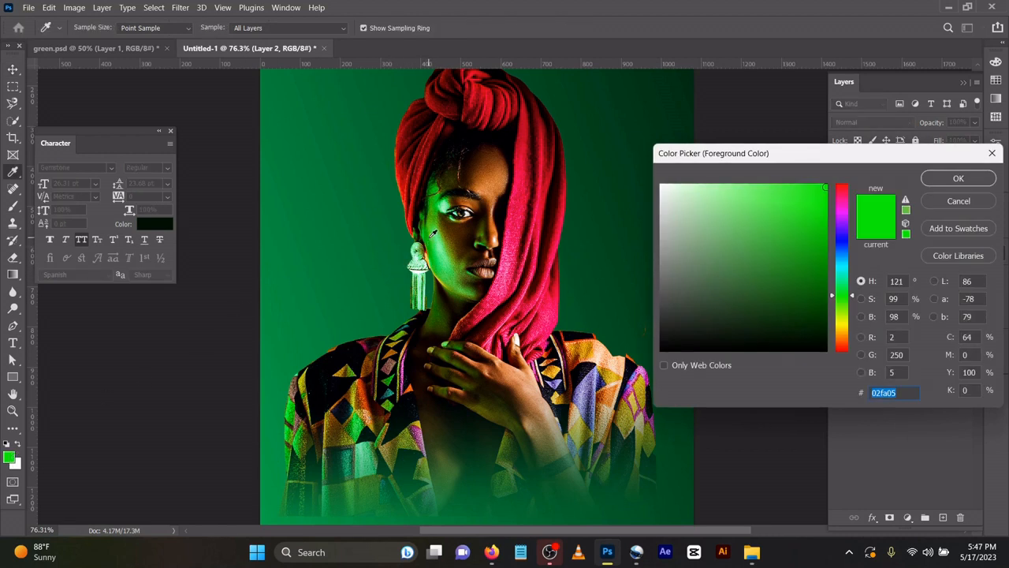
pyautogui.click(775, 212)
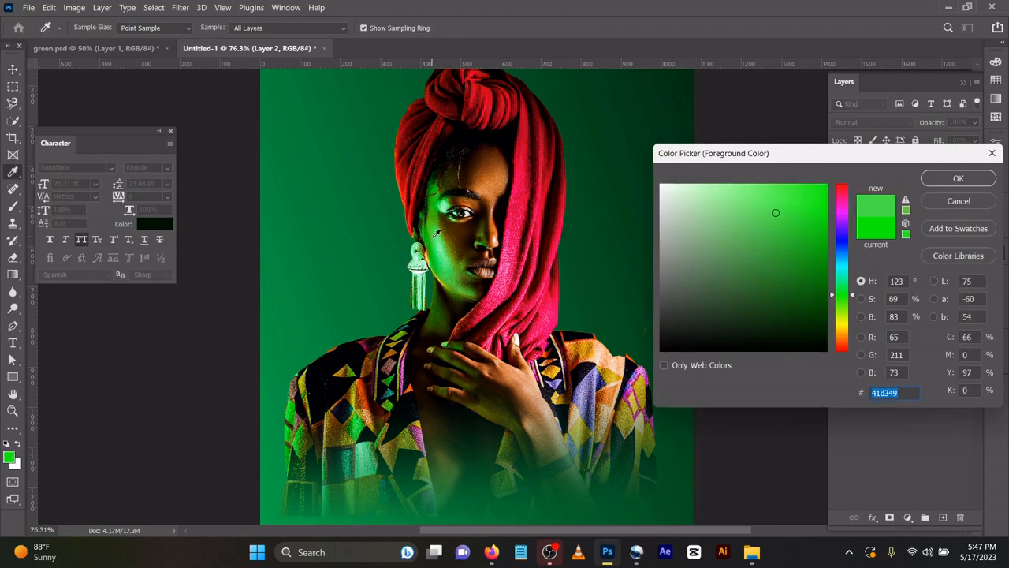
pyautogui.click(956, 182)
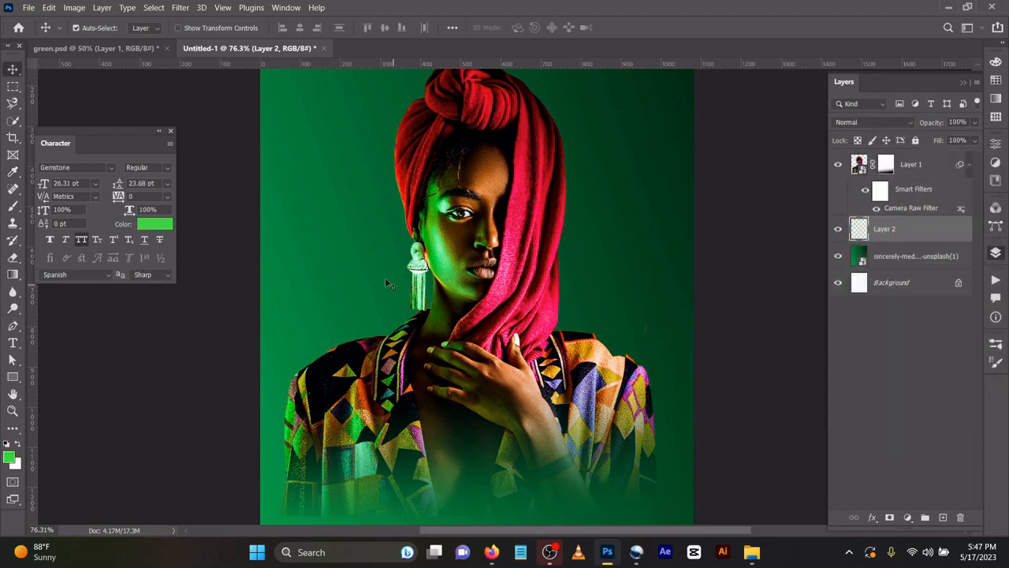
pyautogui.press('b')
pyautogui.click(346, 233)
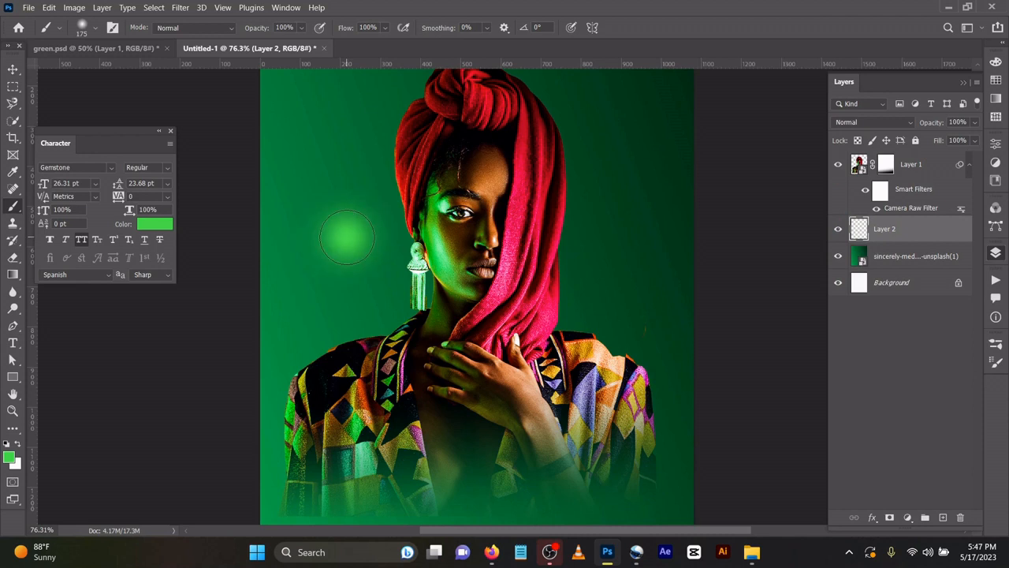
# Step: Set the green dab's layer to Linear Dodge (Add) and enlarge it to about 351% behind the left side of the woman's head
pyautogui.click(874, 122)
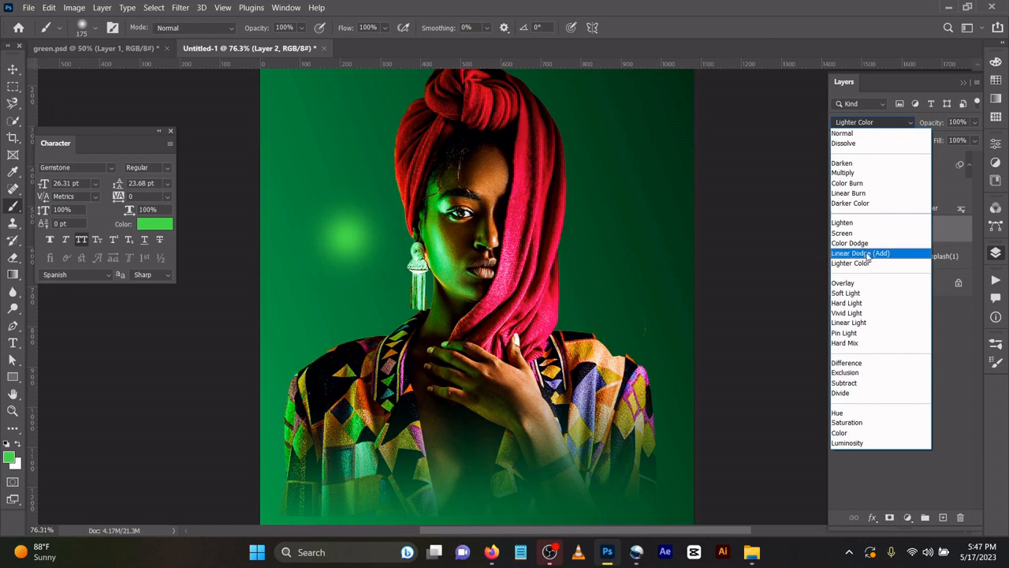
pyautogui.click(867, 254)
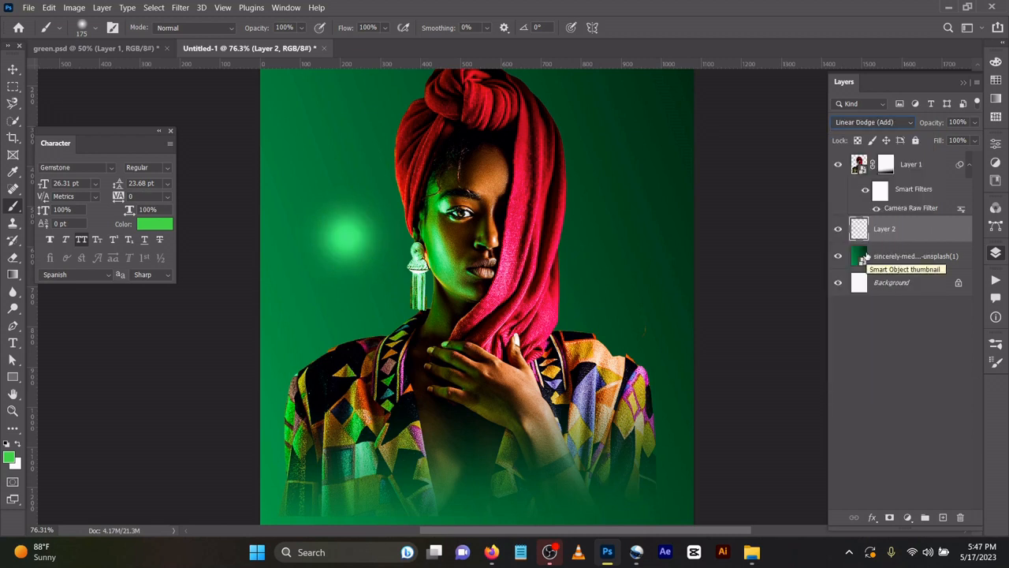
pyautogui.hotkey('ctrl', 't')
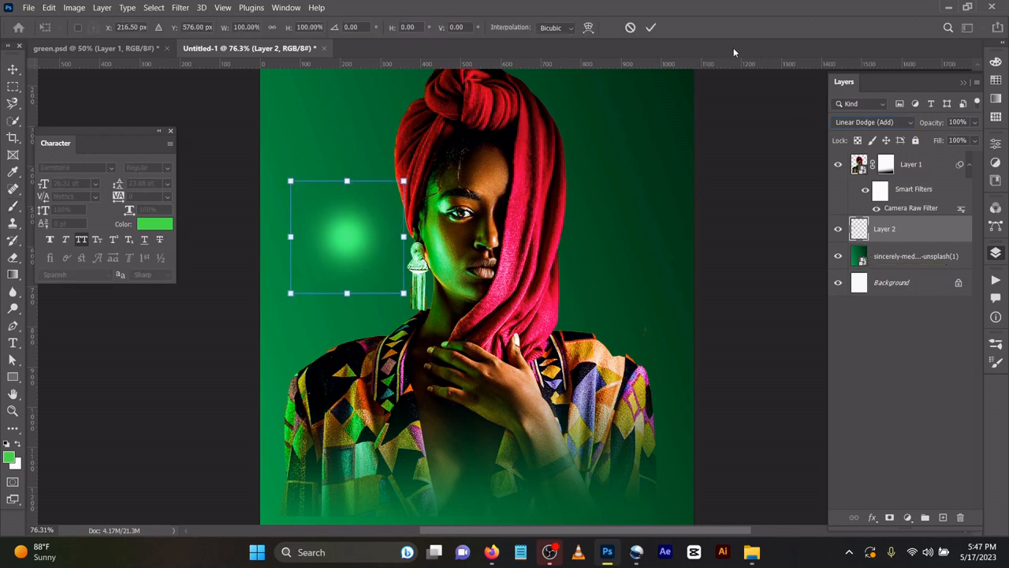
pyautogui.moveTo(346, 180); pyautogui.dragTo(372, 148)
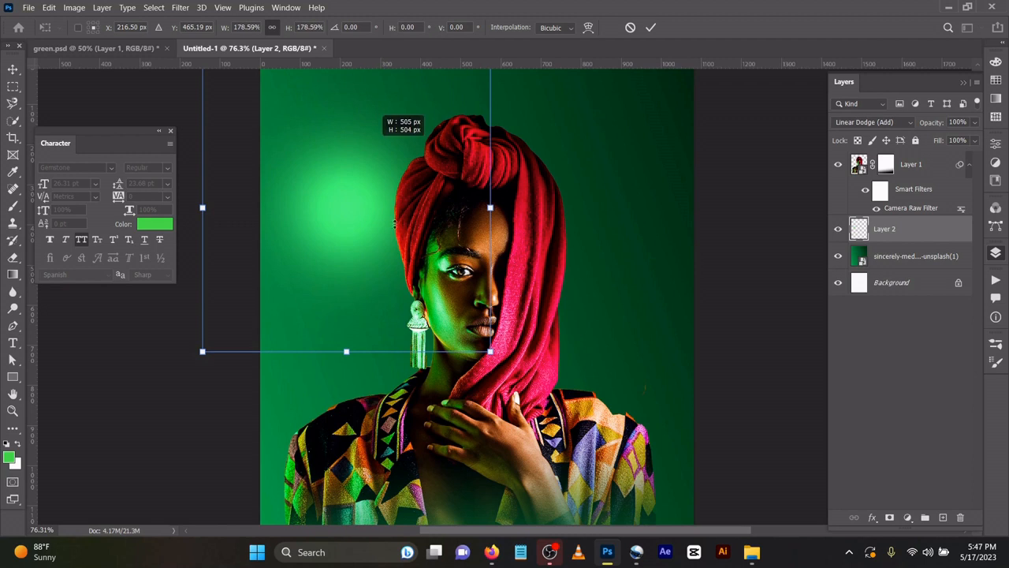
pyautogui.moveTo(385, 295); pyautogui.dragTo(374, 274)
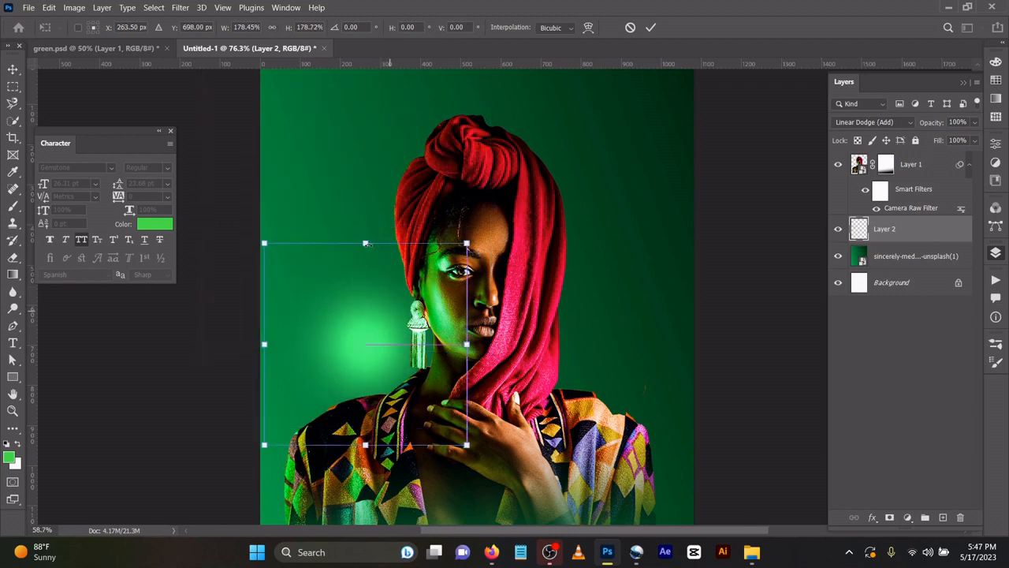
pyautogui.scroll(-2, 366, 242)
pyautogui.moveTo(368, 251); pyautogui.dragTo(368, 100)
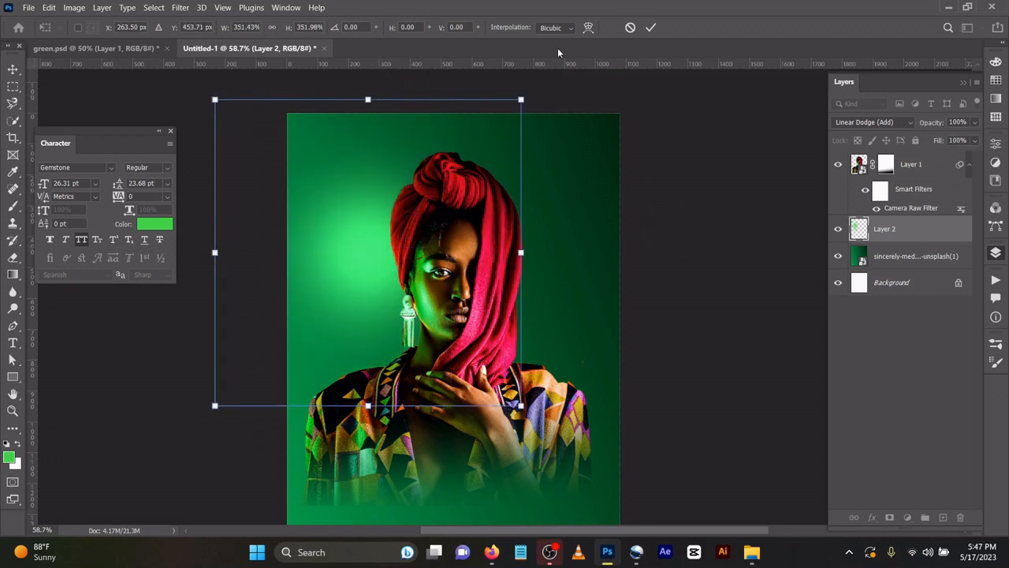
pyautogui.click(651, 27)
# Step: Duplicate the green glow twice and place both copies behind the right side of the woman's headwrap
pyautogui.press('b')
pyautogui.hotkey('ctrl', 'j')
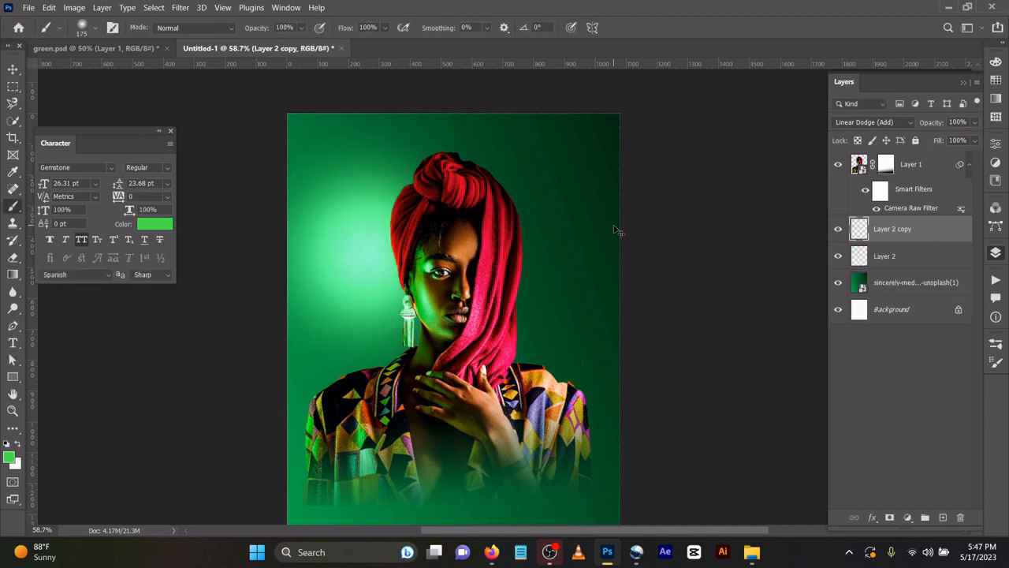
pyautogui.press('v')
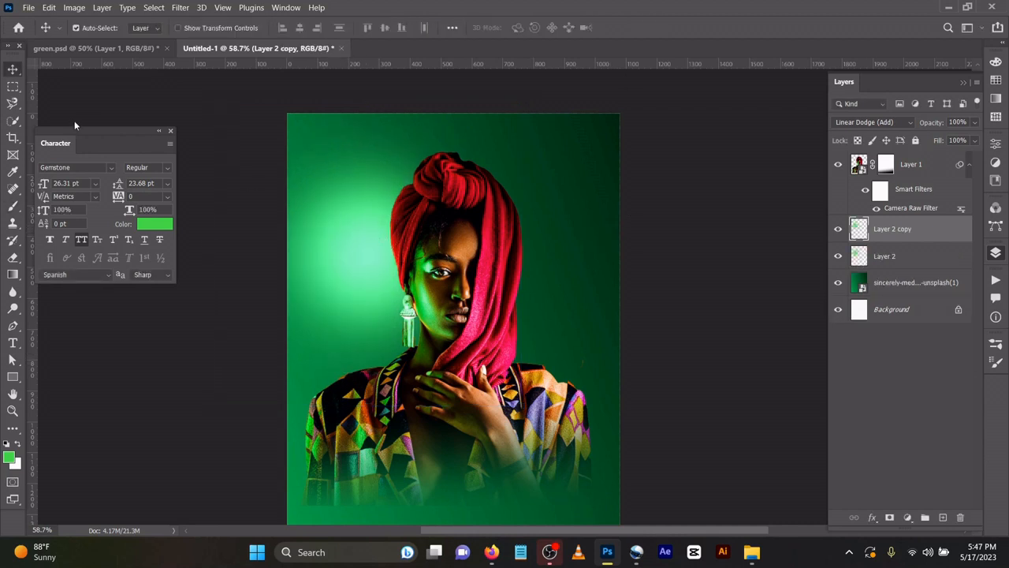
pyautogui.moveTo(393, 273); pyautogui.dragTo(489, 271)
pyautogui.moveTo(554, 268); pyautogui.dragTo(576, 194)
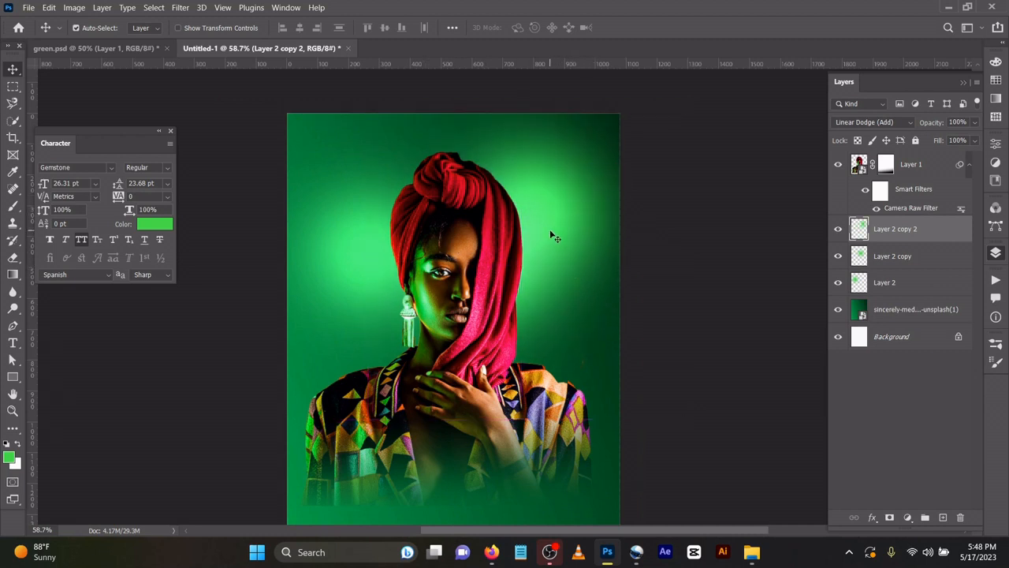
# Step: Shift the left green glow closer to the headwrap and add a slightly offset duplicate to strengthen it
pyautogui.moveTo(363, 267)
pyautogui.mouseDown()
pyautogui.moveTo(378, 180)
pyautogui.moveTo(352, 290)
pyautogui.moveTo(363, 273)
pyautogui.moveTo(384, 305)
pyautogui.moveTo(379, 272)
pyautogui.mouseUp()
pyautogui.hotkey('ctrl', 'j')
pyautogui.moveTo(374, 228); pyautogui.dragTo(373, 218)
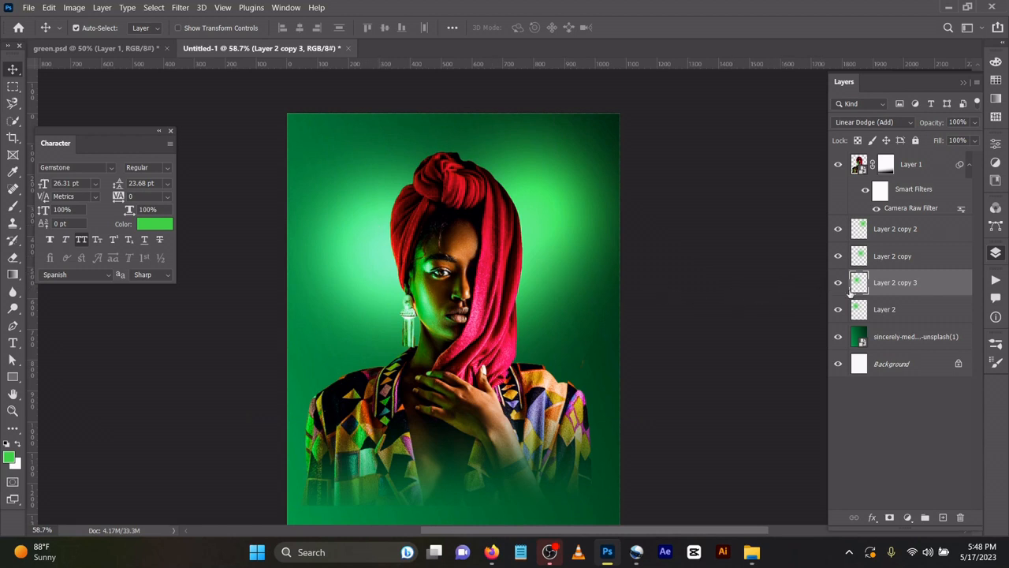
# Step: Bring Layer 2 copy 2 above the portrait layer and move its glow to the left of the woman's face
pyautogui.moveTo(889, 230); pyautogui.dragTo(873, 164)
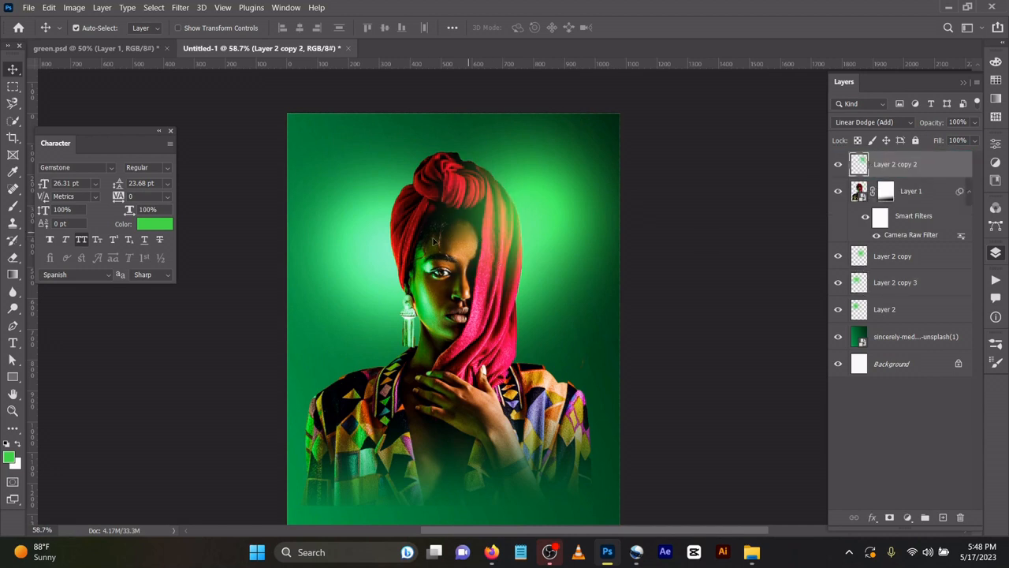
pyautogui.moveTo(562, 198); pyautogui.dragTo(296, 312)
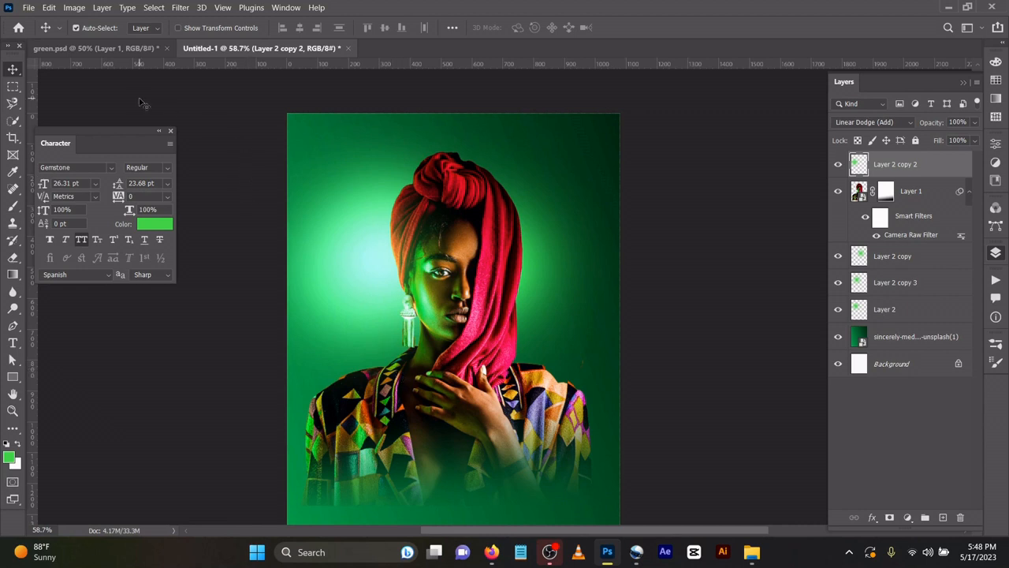
# Step: In green.psd, delete the layer mask from the woman's portrait in Layer 1 and hide Layer 3 above it
pyautogui.click(124, 49)
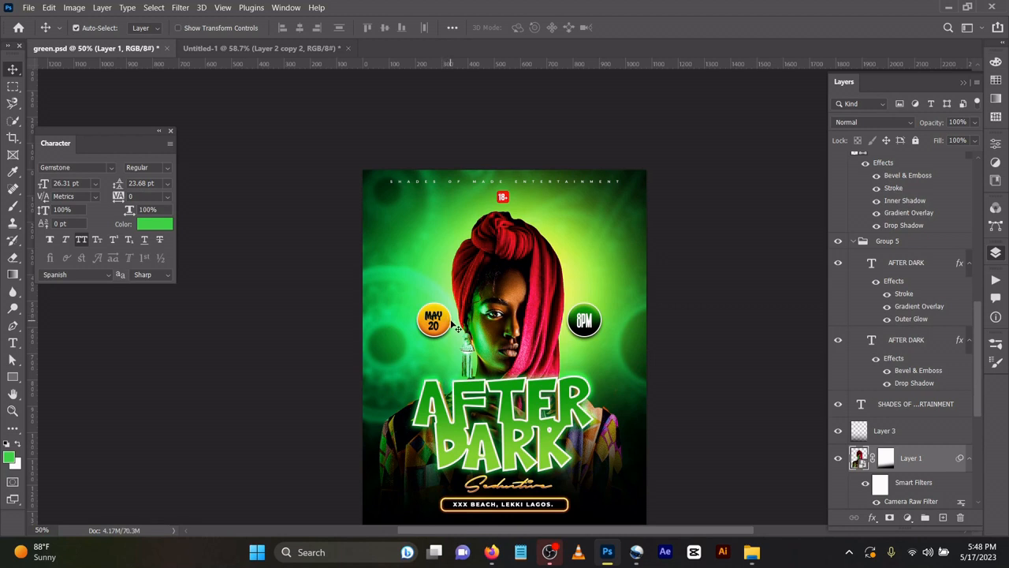
pyautogui.scroll(-2, 558, 288)
pyautogui.scroll(-1, 552, 290)
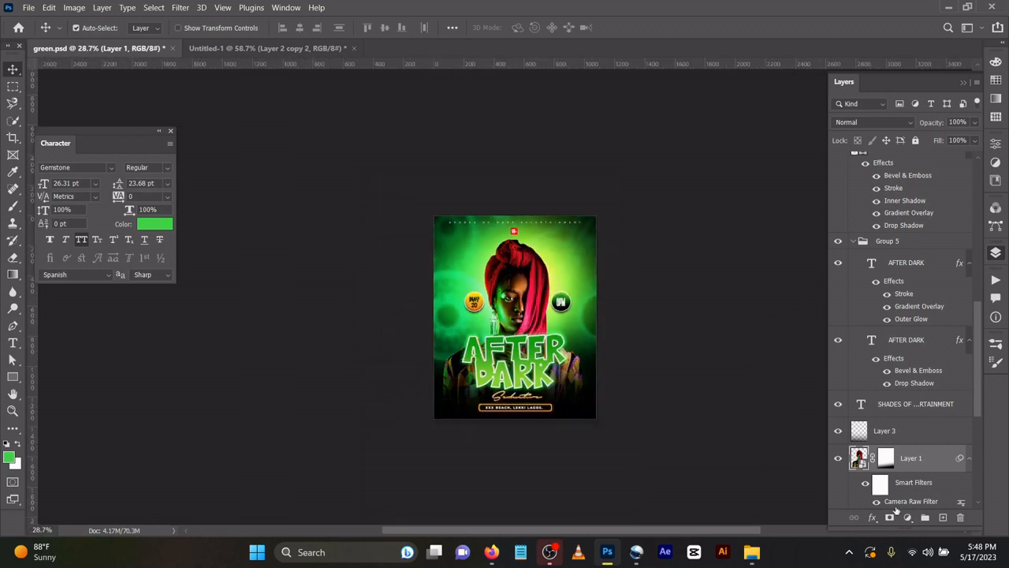
pyautogui.scroll(5, 879, 338)
pyautogui.scroll(-5, 880, 339)
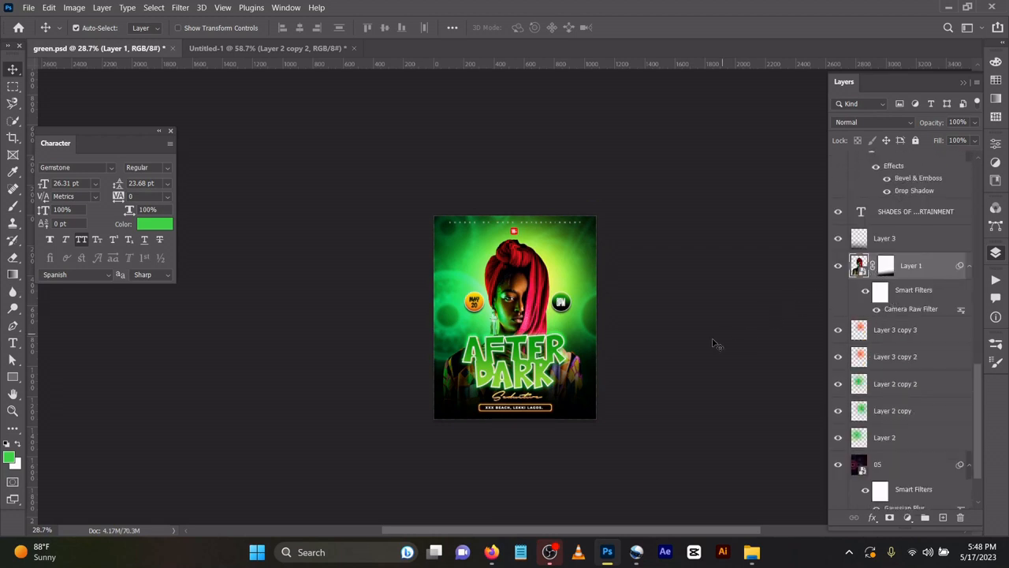
pyautogui.click(884, 268)
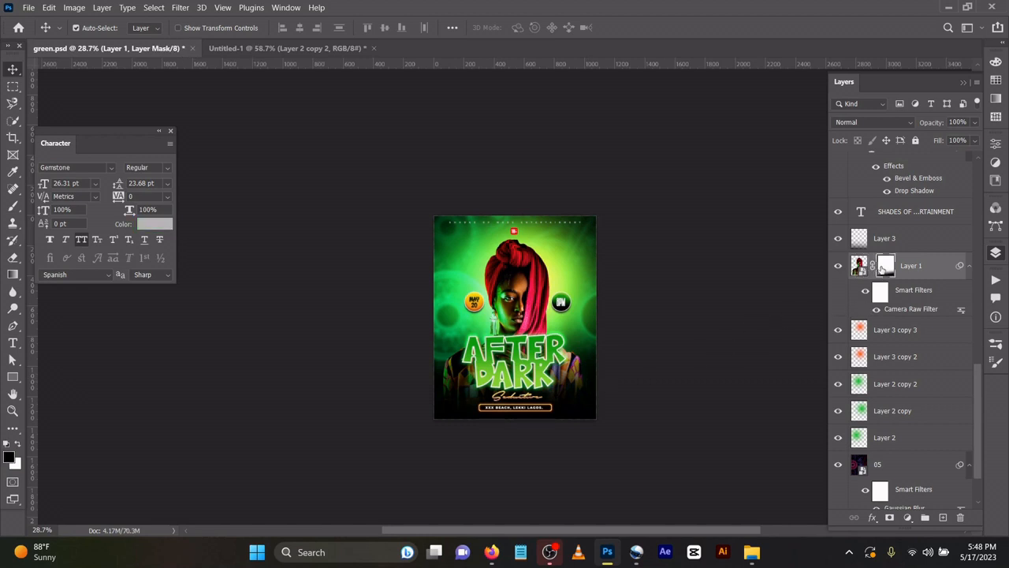
pyautogui.press('Delete')
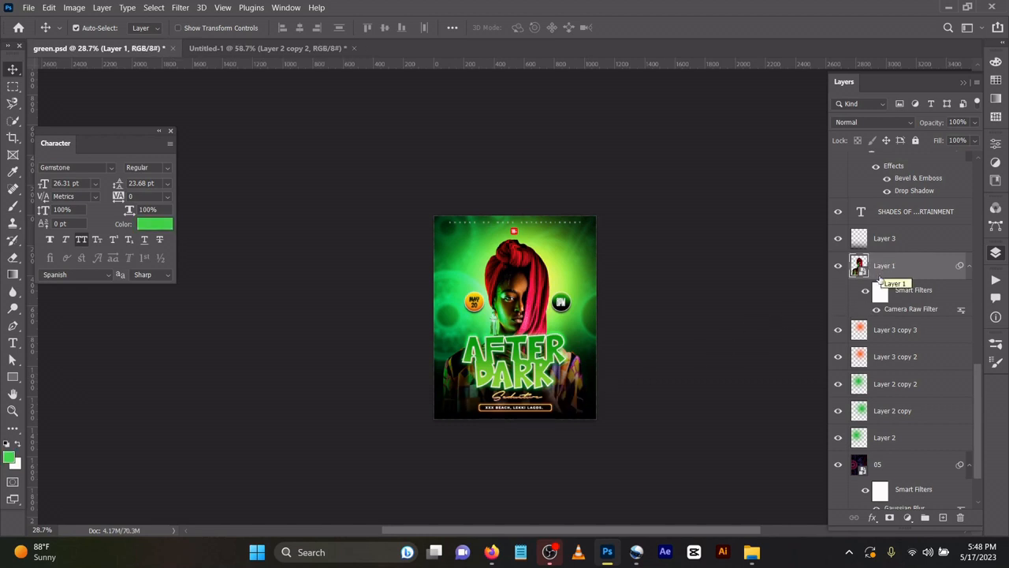
pyautogui.click(838, 238)
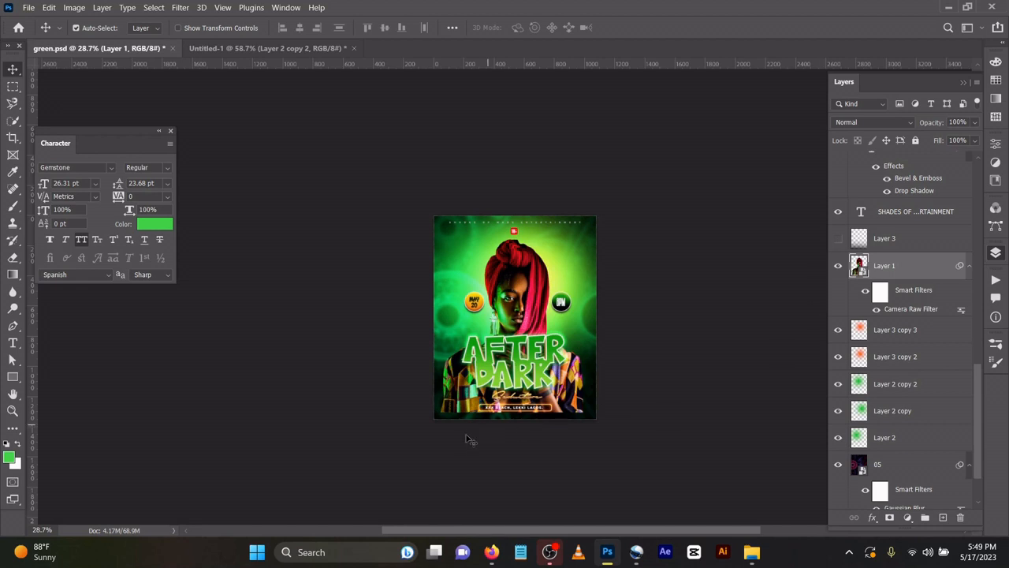
# Step: Add a new mask to Layer 1 and fade out the portrait's lower edge with black-to-transparent linear gradients drawn upwards from below the flyer
pyautogui.scroll(3, 475, 435)
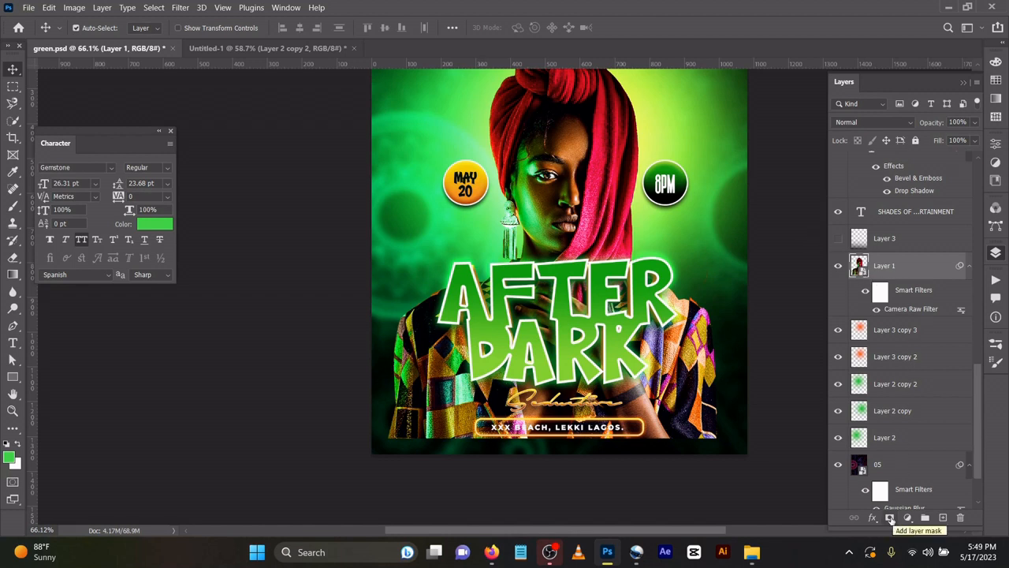
pyautogui.click(890, 518)
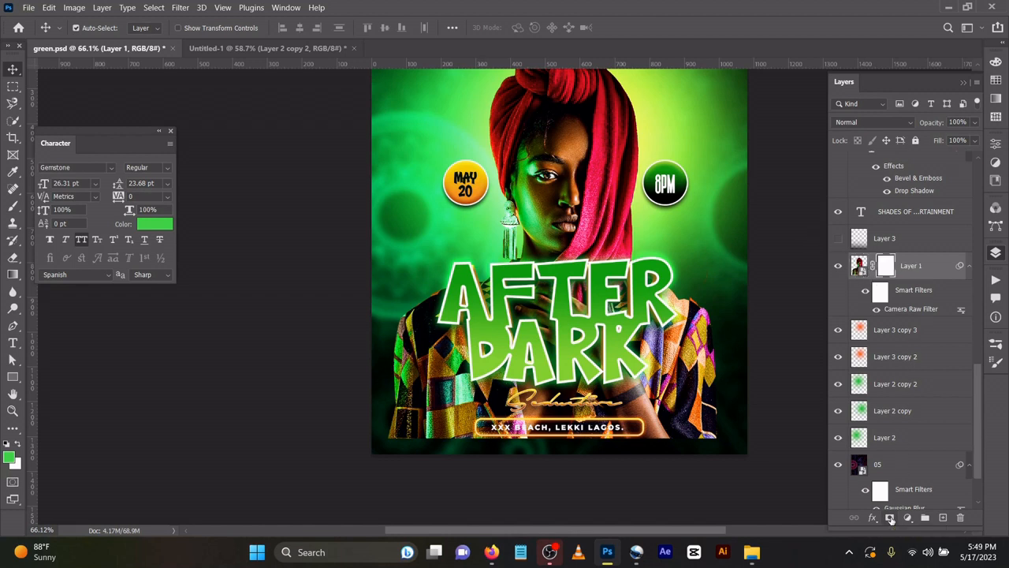
pyautogui.click(14, 278)
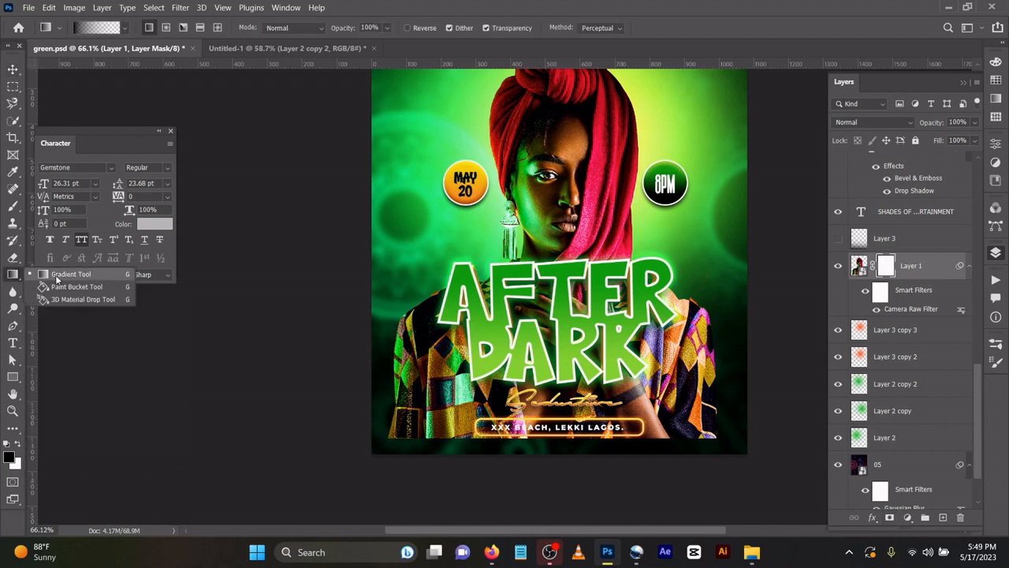
pyautogui.click(57, 277)
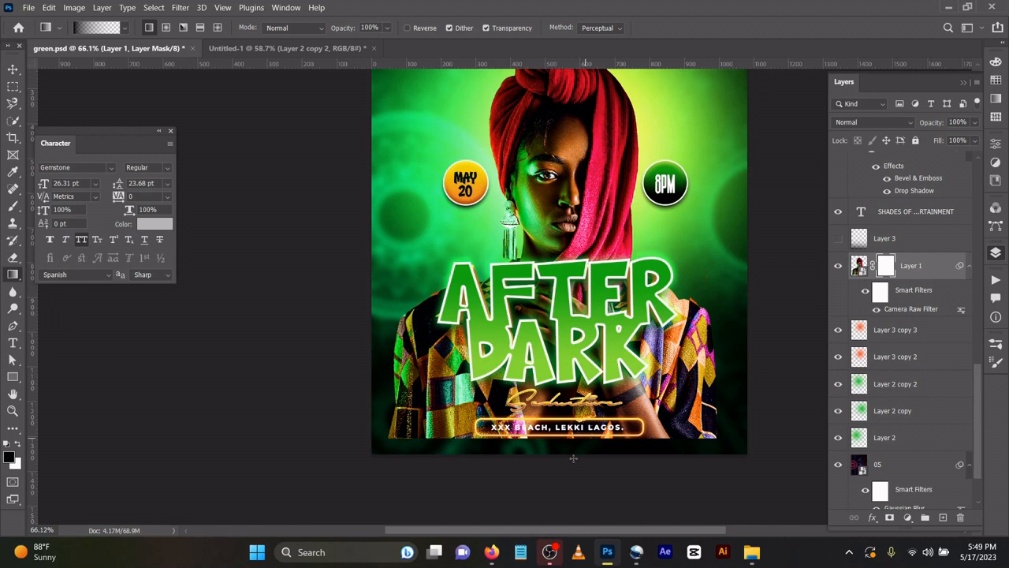
pyautogui.moveTo(570, 462); pyautogui.dragTo(564, 314)
pyautogui.moveTo(513, 467); pyautogui.dragTo(532, 317)
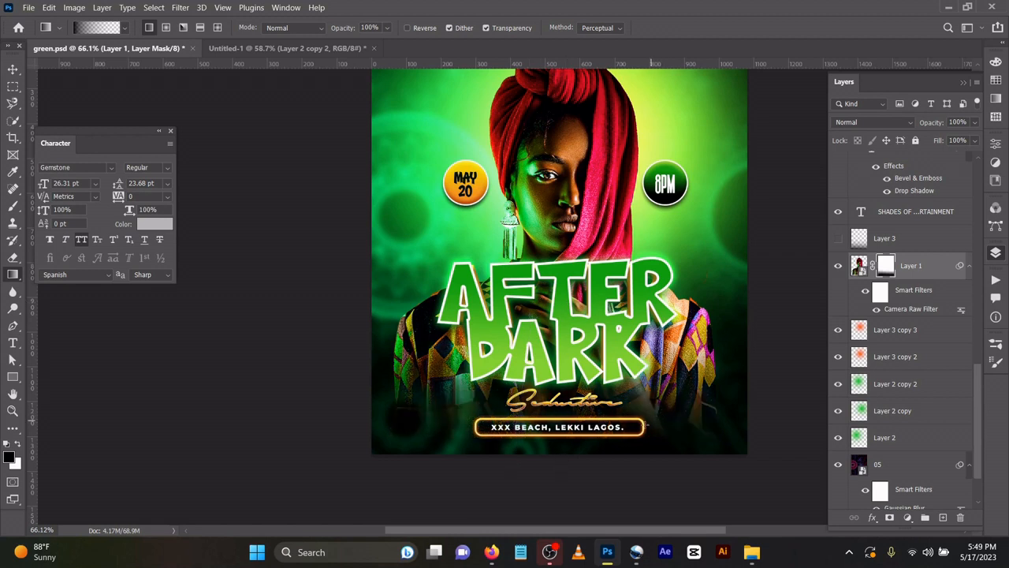
pyautogui.press('v')
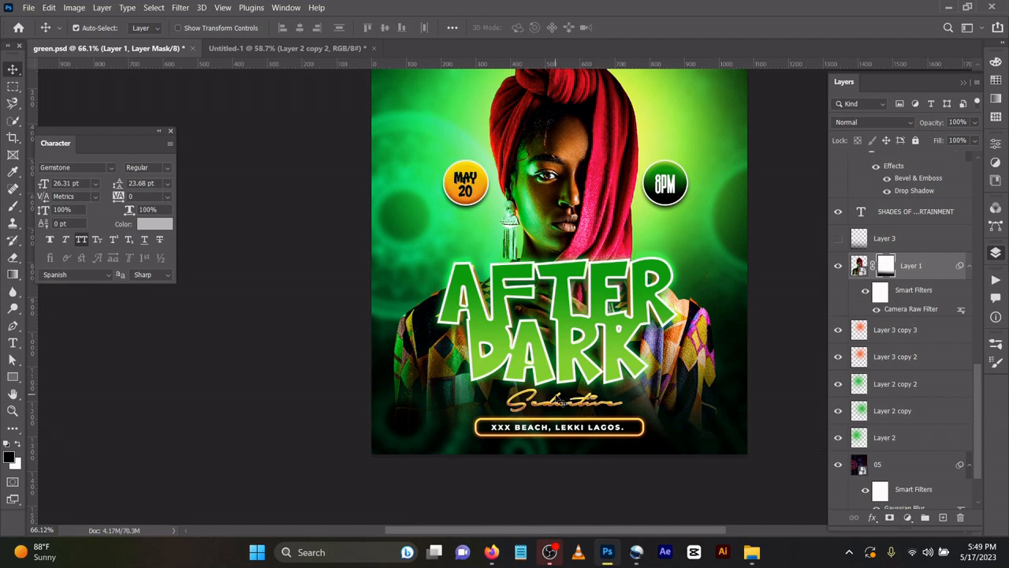
# Step: Show the dark gradient Layer 3 above the portrait again and select it
pyautogui.click(838, 239)
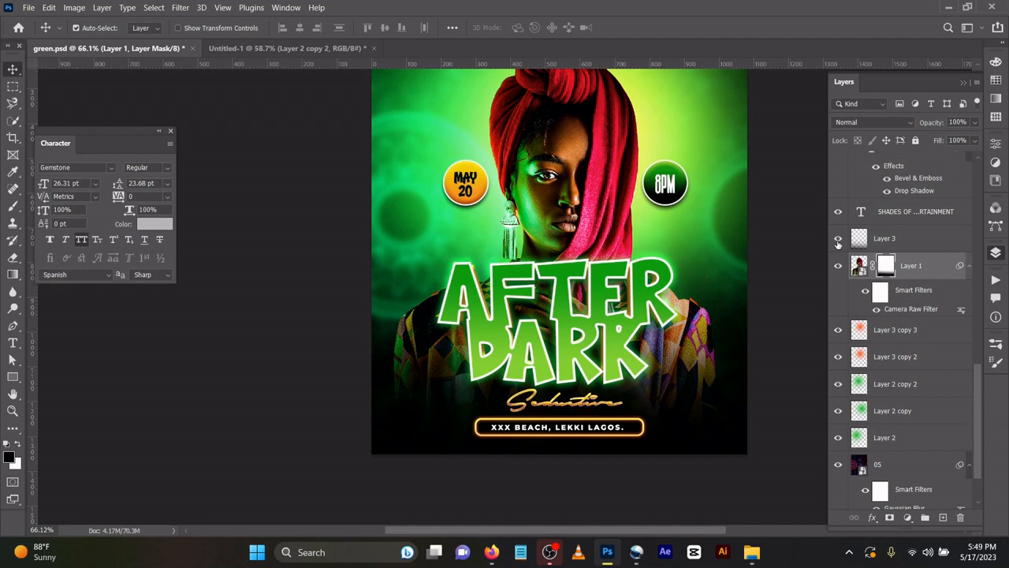
pyautogui.click(886, 240)
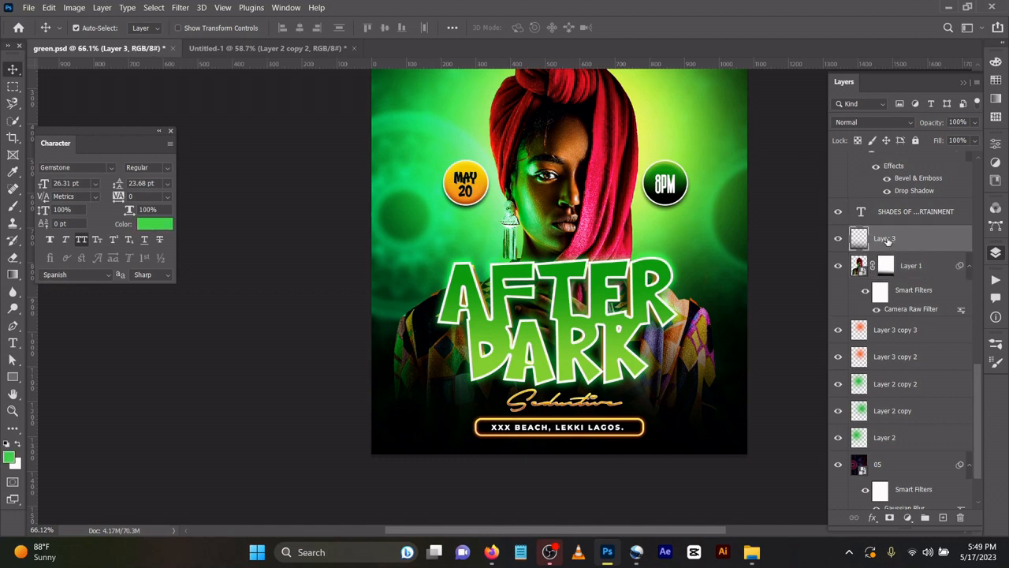
# Step: With Layer 3 hidden, draw a black-to-transparent gradient up from the flyer's bottom on a new layer and set its opacity to 71%
pyautogui.click(839, 239)
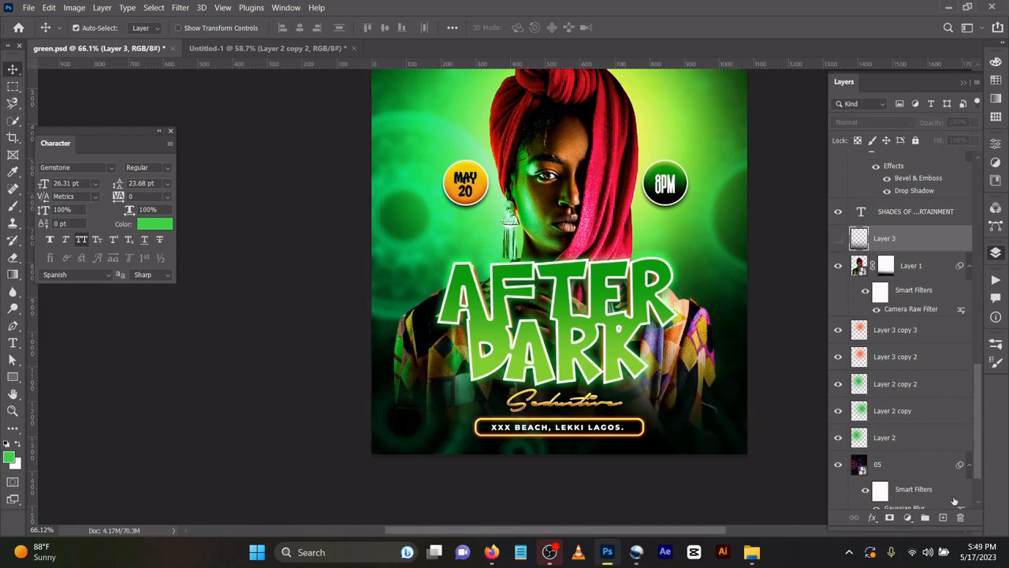
pyautogui.click(943, 518)
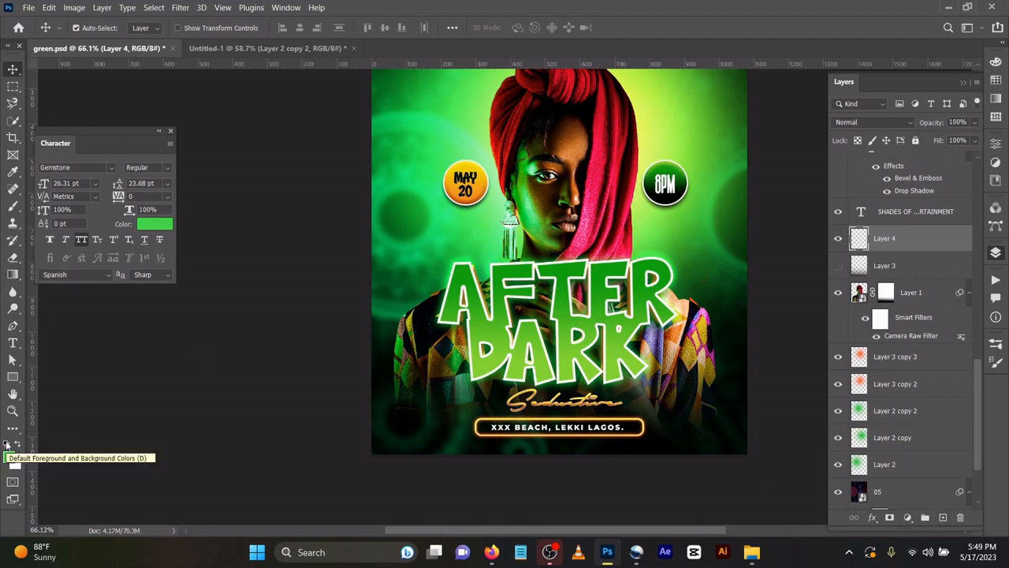
pyautogui.click(6, 445)
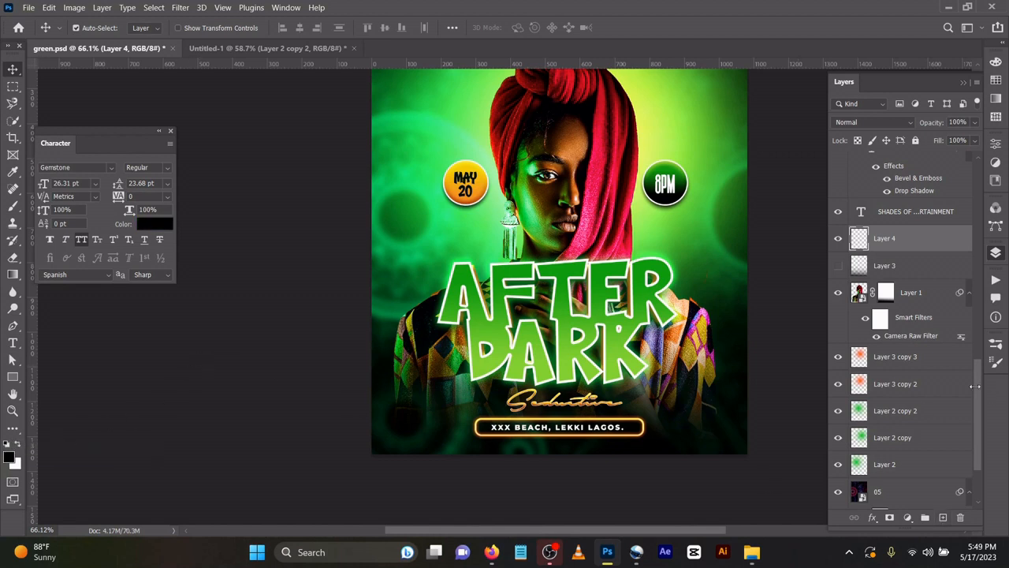
pyautogui.click(13, 275)
pyautogui.rightClick(15, 278)
pyautogui.click(81, 273)
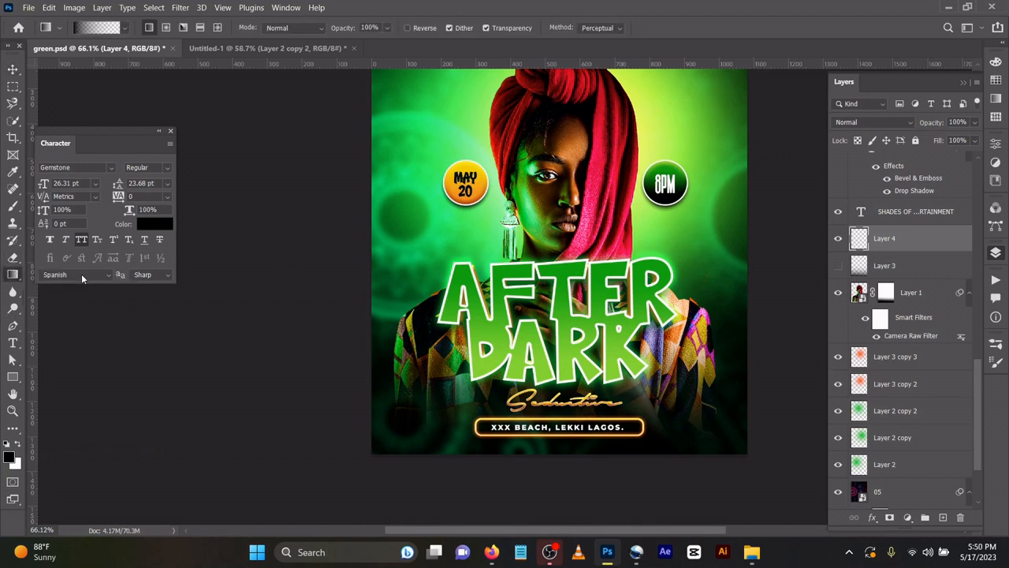
pyautogui.moveTo(581, 470); pyautogui.dragTo(590, 131)
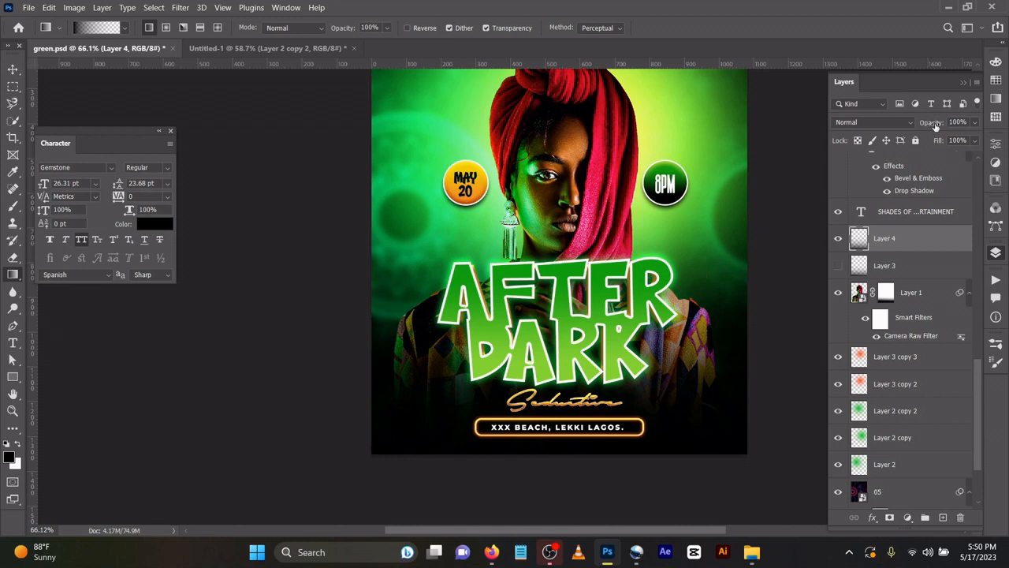
pyautogui.moveTo(935, 126); pyautogui.dragTo(916, 127)
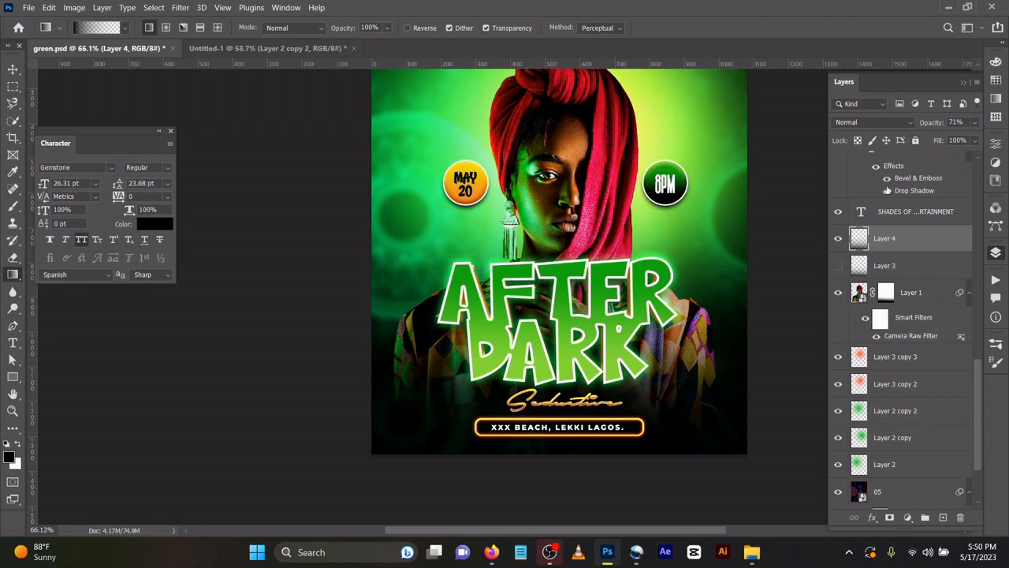
# Step: Delete the new black gradient layer and turn Layer 3 back on
pyautogui.press('Delete')
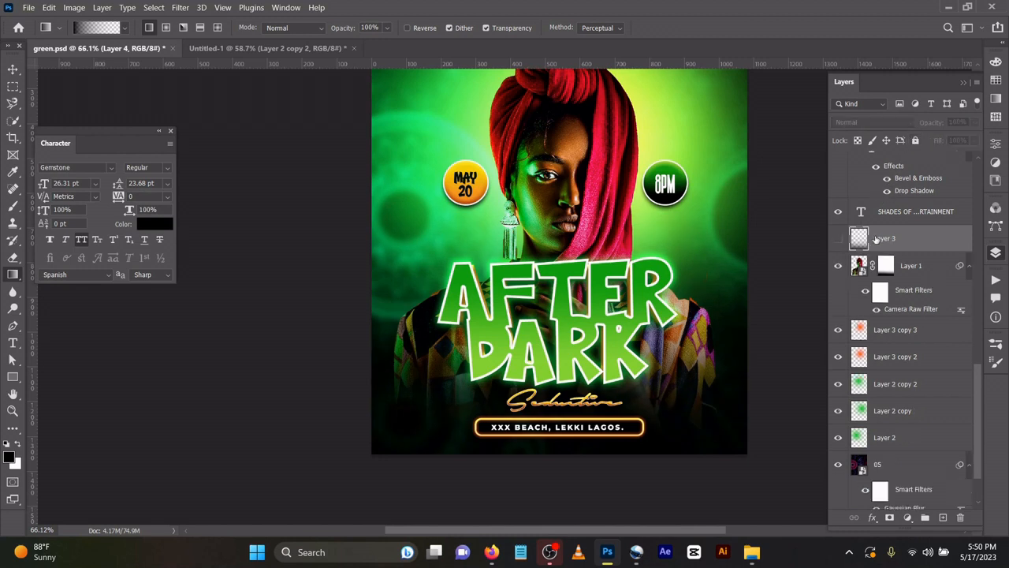
pyautogui.click(838, 238)
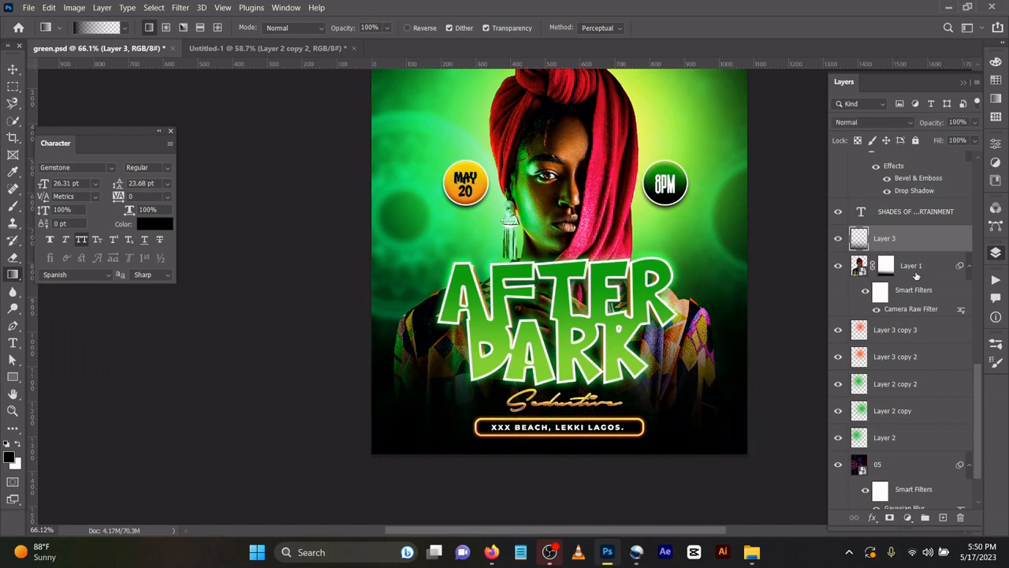
# Step: Review the Camera Raw Filter adjustments on the portrait in Layer 1 and inspect the portrait's detail up close and as a whole
pyautogui.click(910, 309)
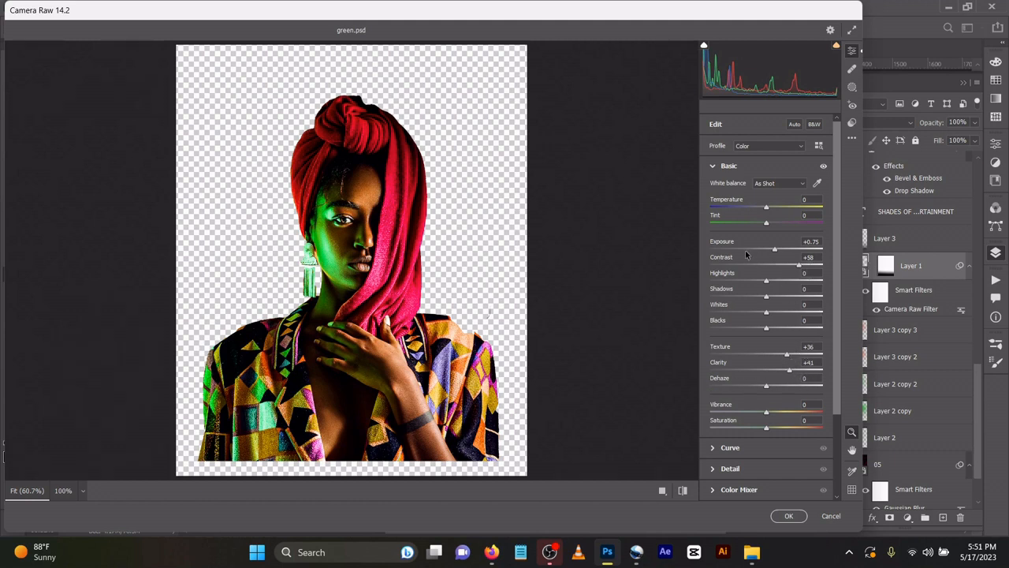
pyautogui.click(788, 516)
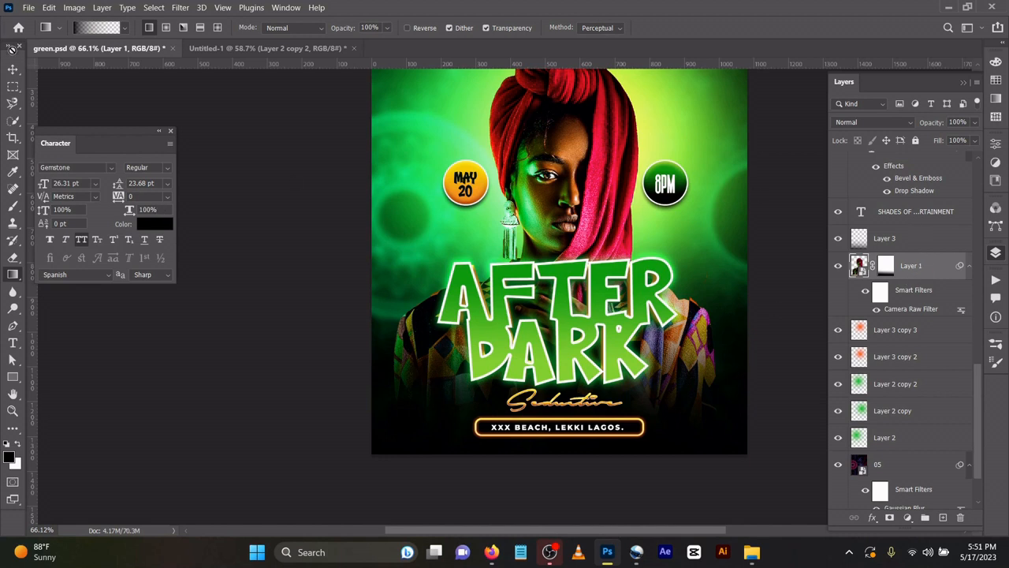
pyautogui.click(12, 69)
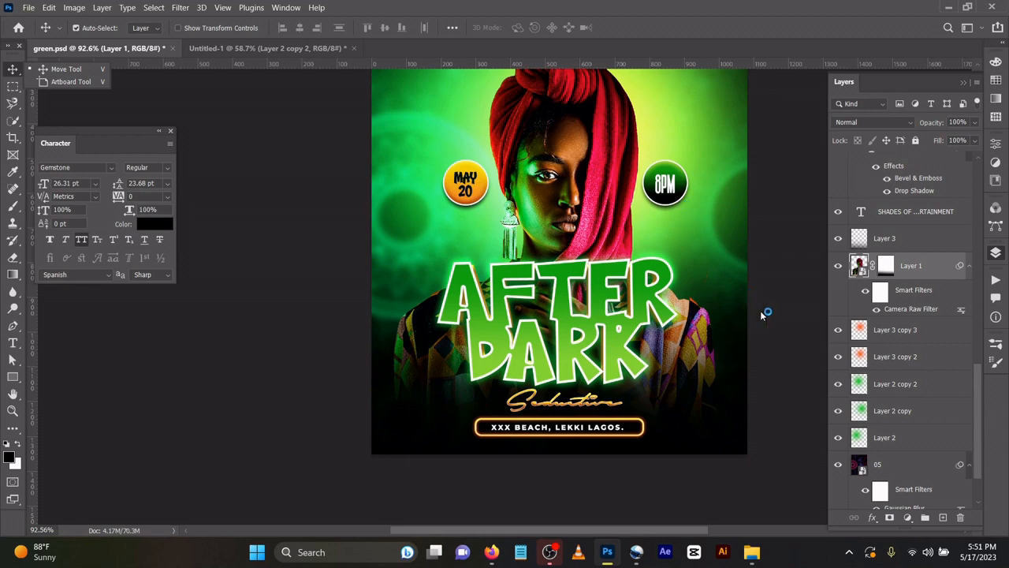
pyautogui.hotkey('ctrl', '+')
pyautogui.hotkey('ctrl', '+')
pyautogui.hotkey('ctrl', '+')
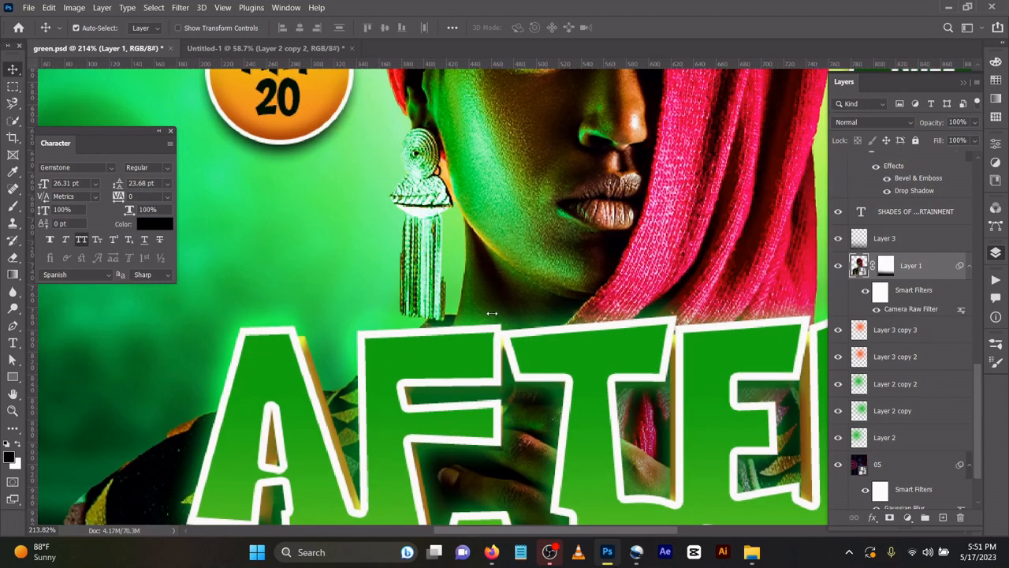
pyautogui.scroll(-3, 496, 331)
pyautogui.scroll(-3, 496, 330)
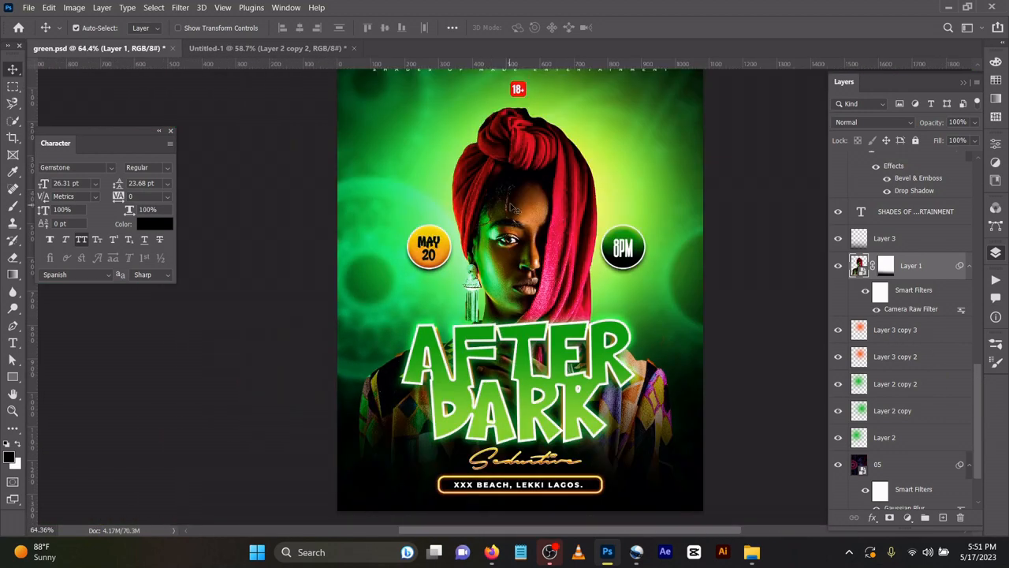
pyautogui.scroll(-1, 496, 327)
pyautogui.scroll(1, 499, 115)
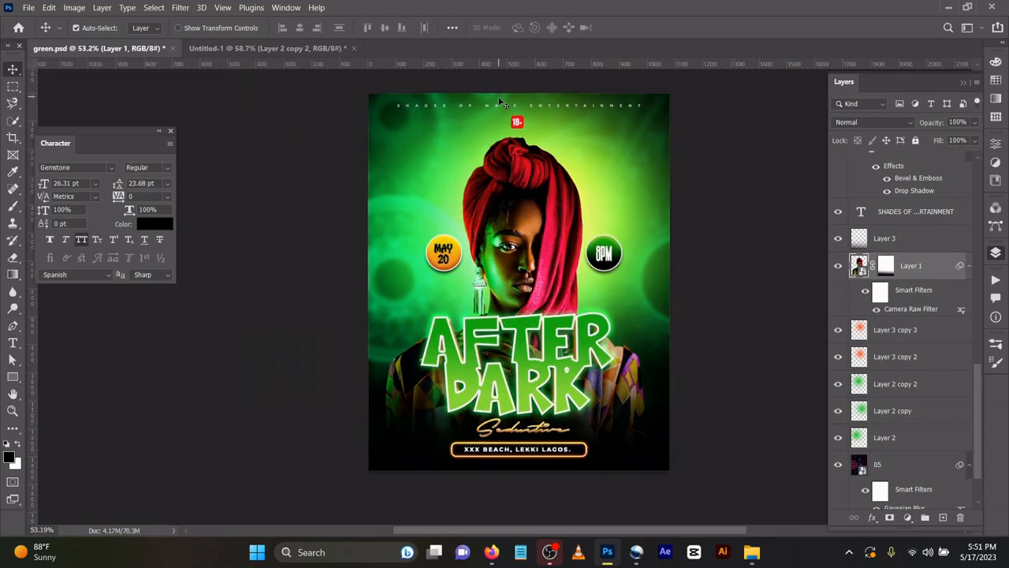
# Step: Check the font, size and tracking of the SHADES OF MADE ENTERTAINMENT text line and leave it as it is
pyautogui.scroll(3, 505, 115)
pyautogui.click(530, 118)
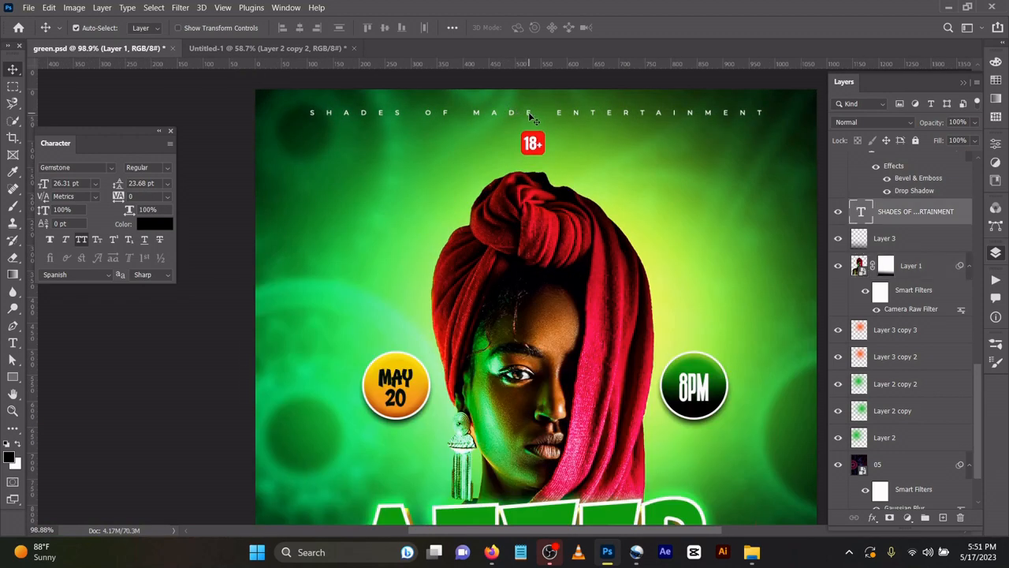
pyautogui.doubleClick(530, 117)
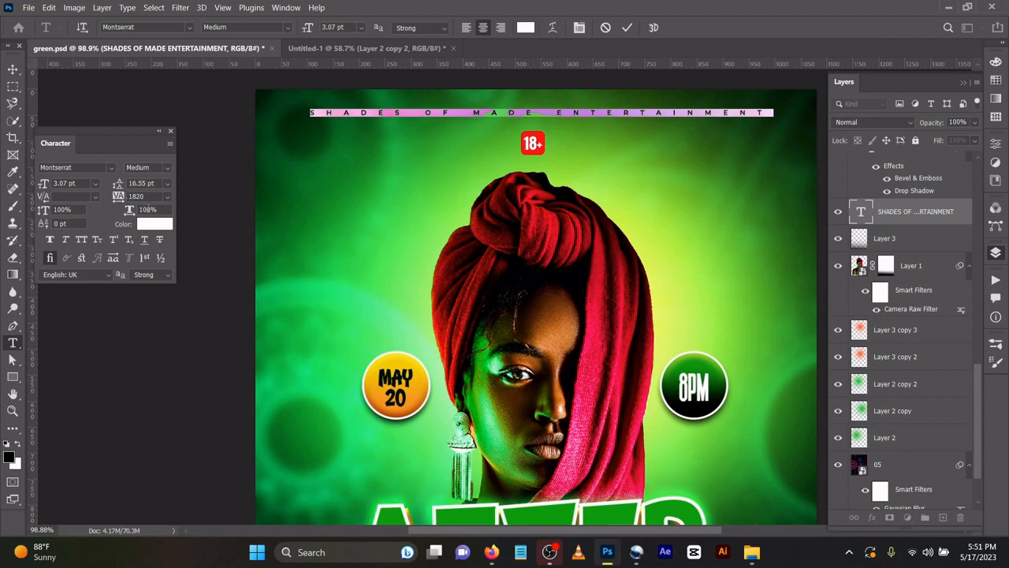
pyautogui.click(628, 29)
pyautogui.press('v')
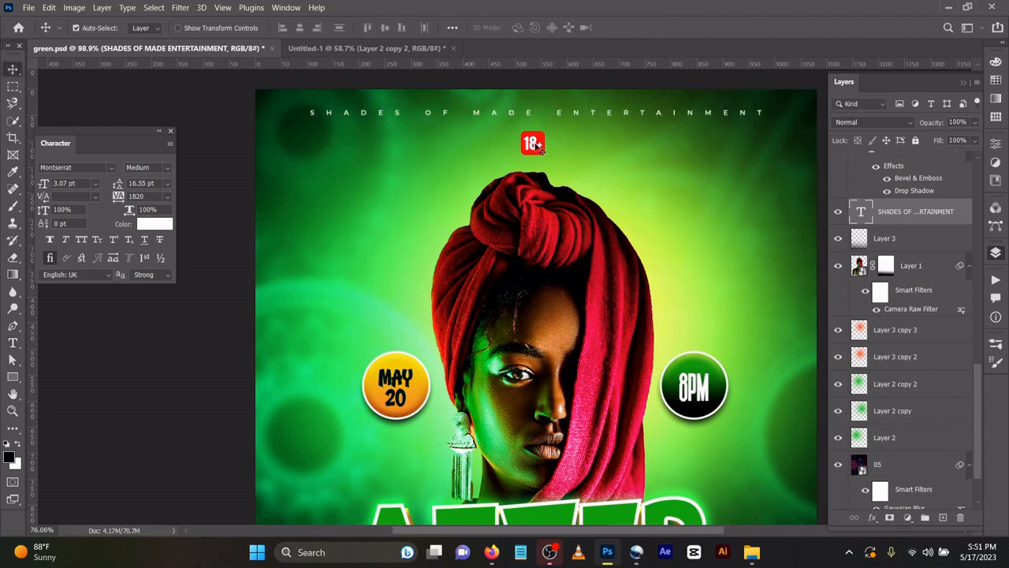
pyautogui.click(551, 154)
pyautogui.scroll(-1, 536, 149)
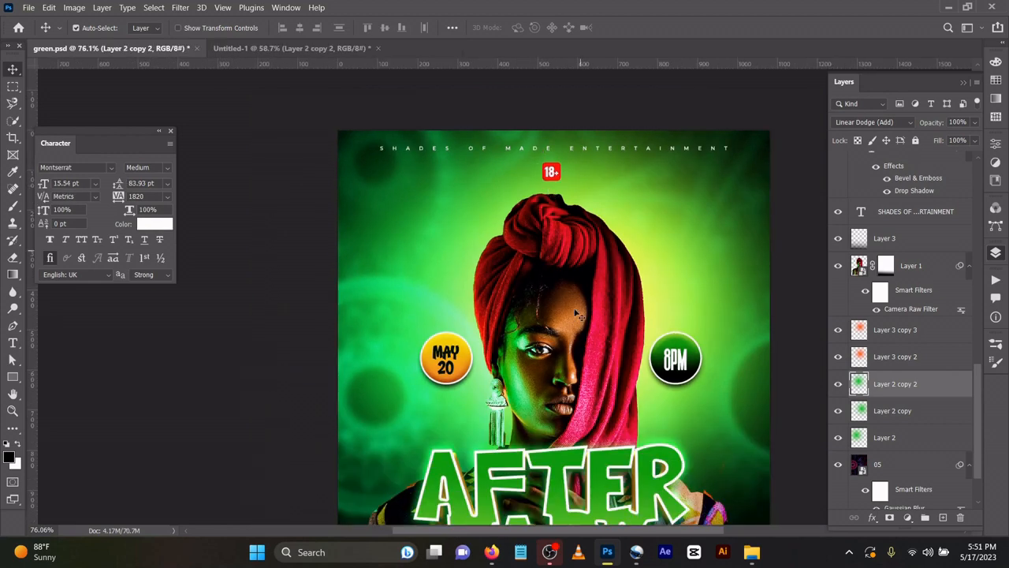
# Step: Open the layer style of the orange MAY 20 circle and examine its Bevel & Emboss, Stroke and Inner Shadow settings
pyautogui.click(461, 369)
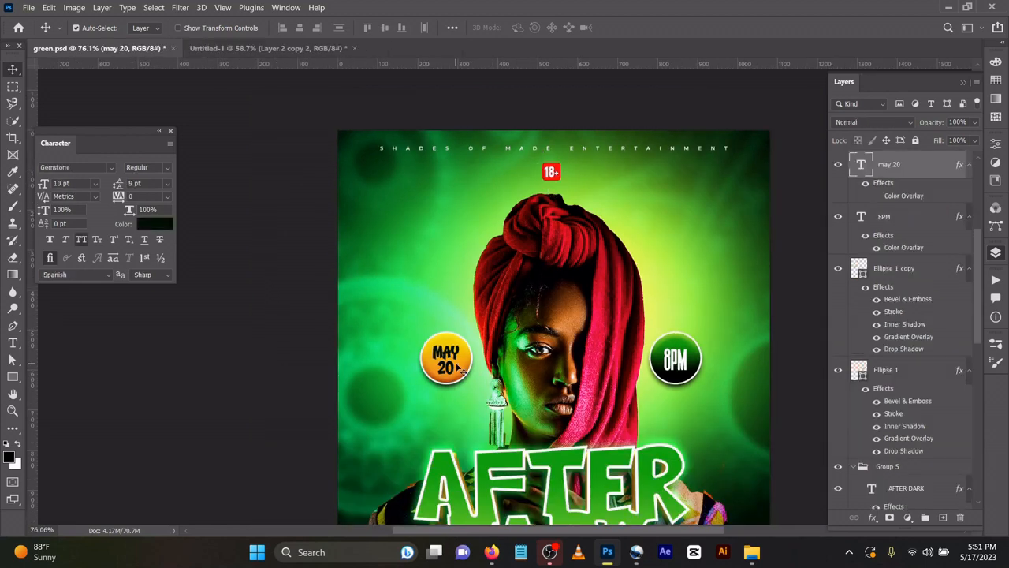
pyautogui.click(468, 372)
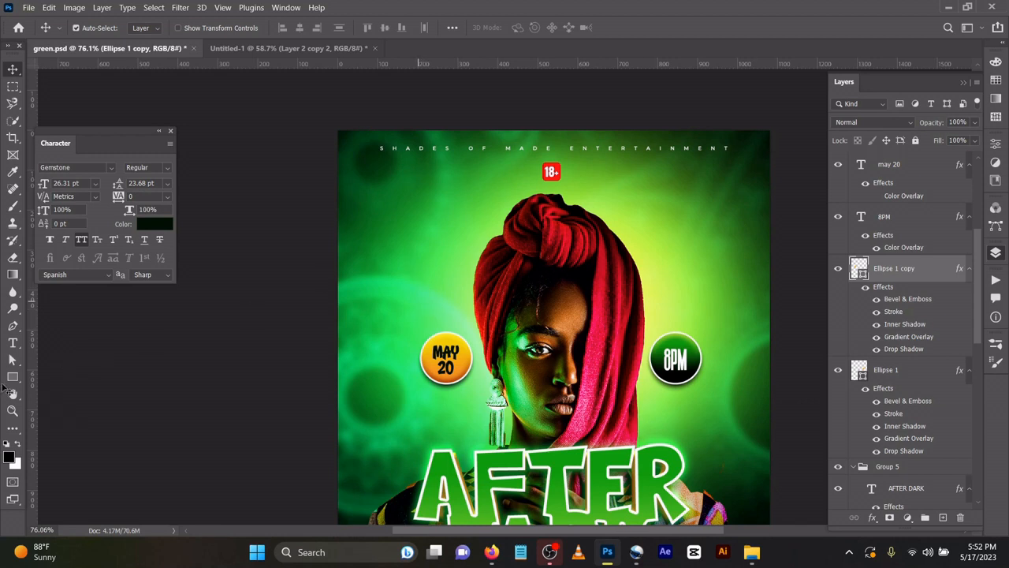
pyautogui.doubleClick(960, 271)
pyautogui.moveTo(753, 108); pyautogui.dragTo(909, 108)
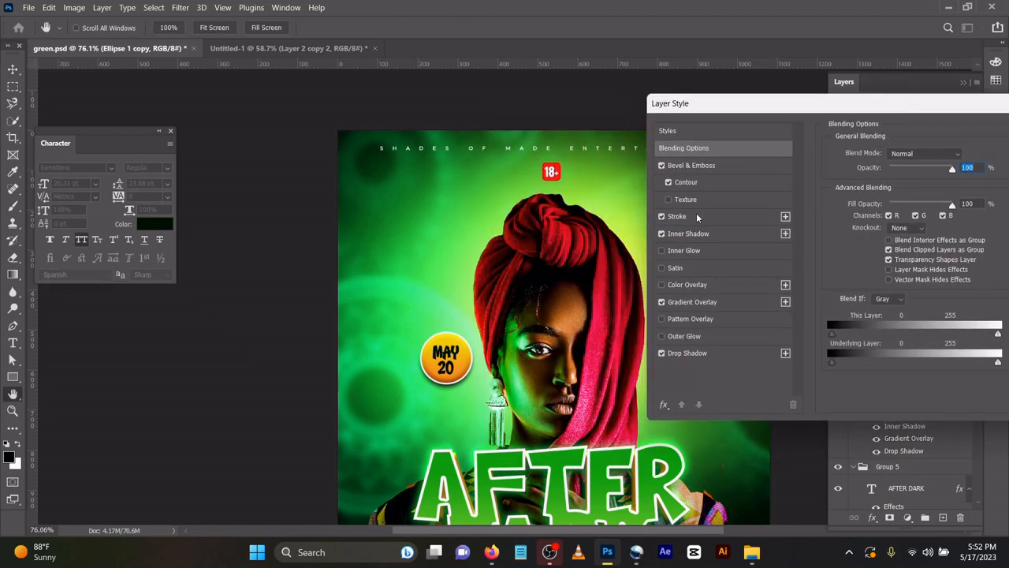
pyautogui.click(699, 166)
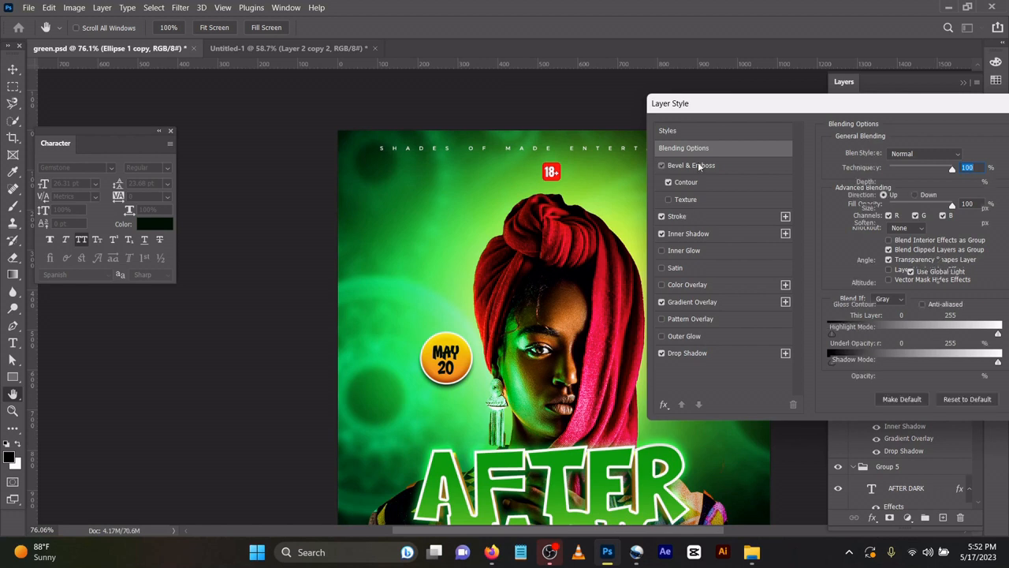
pyautogui.moveTo(849, 105); pyautogui.dragTo(788, 100)
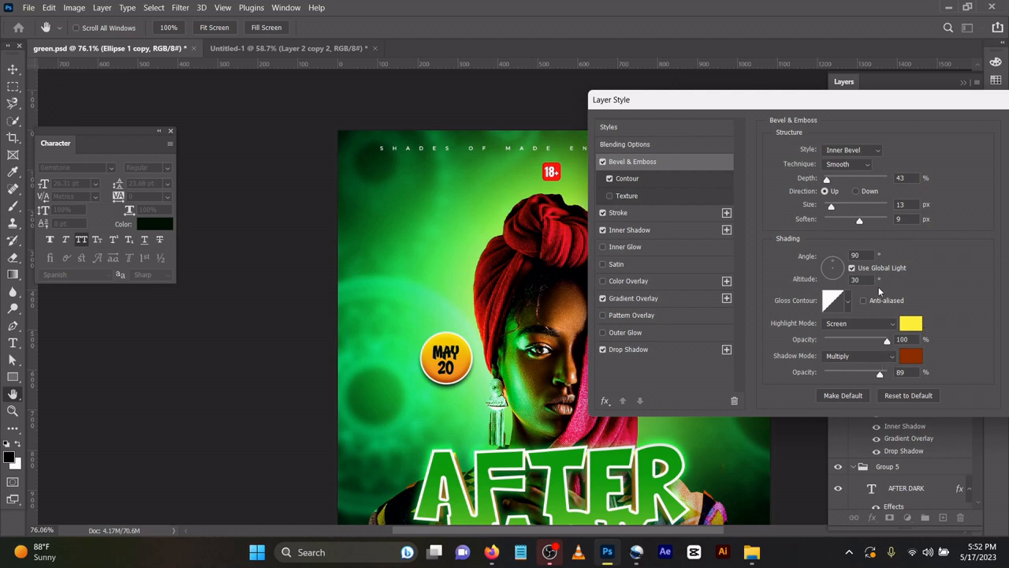
pyautogui.click(648, 212)
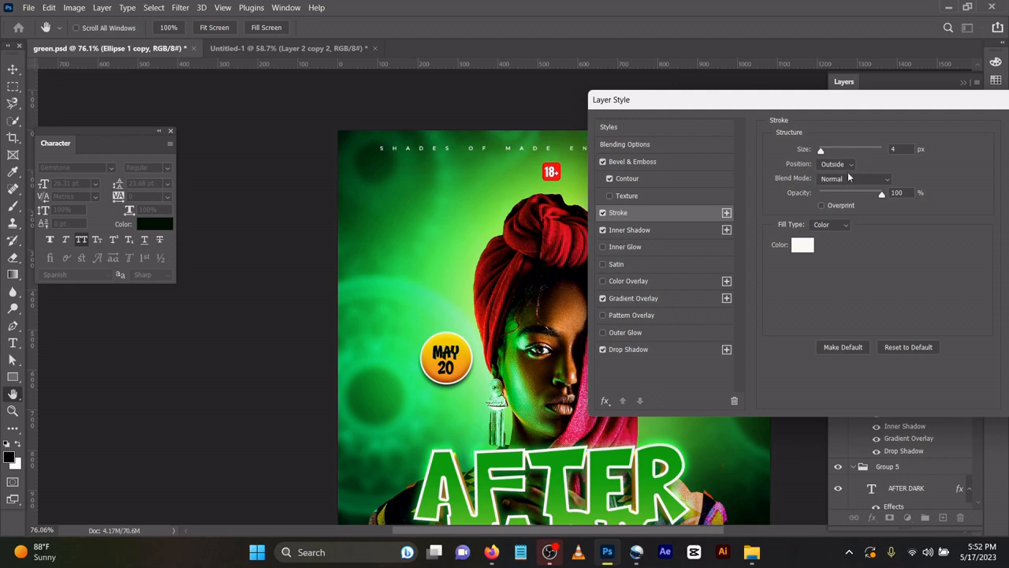
pyautogui.click(683, 230)
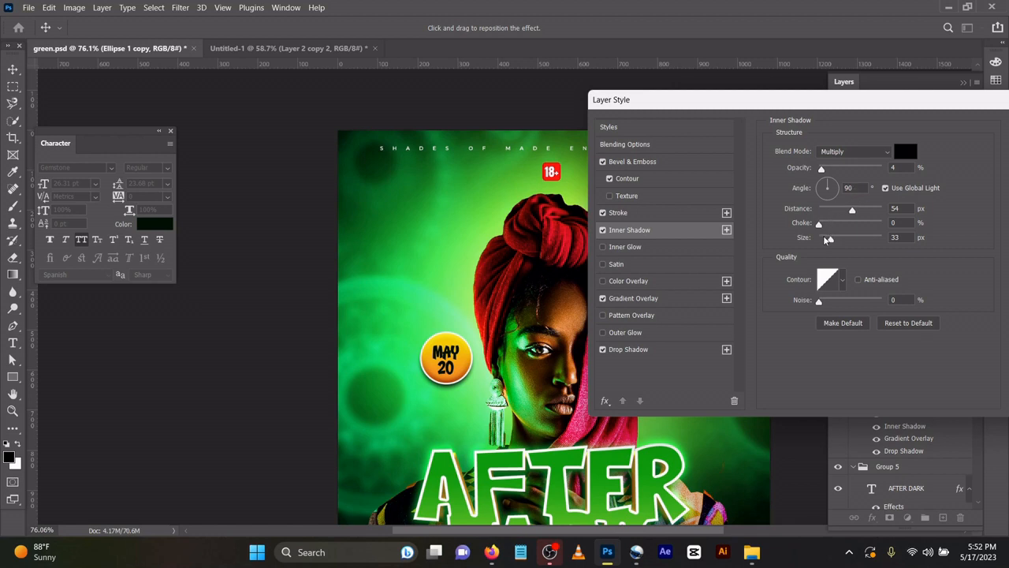
# Step: Inspect the orange circle's Gradient Overlay, checking the colors of both the orange and the yellow gradient stops
pyautogui.click(676, 298)
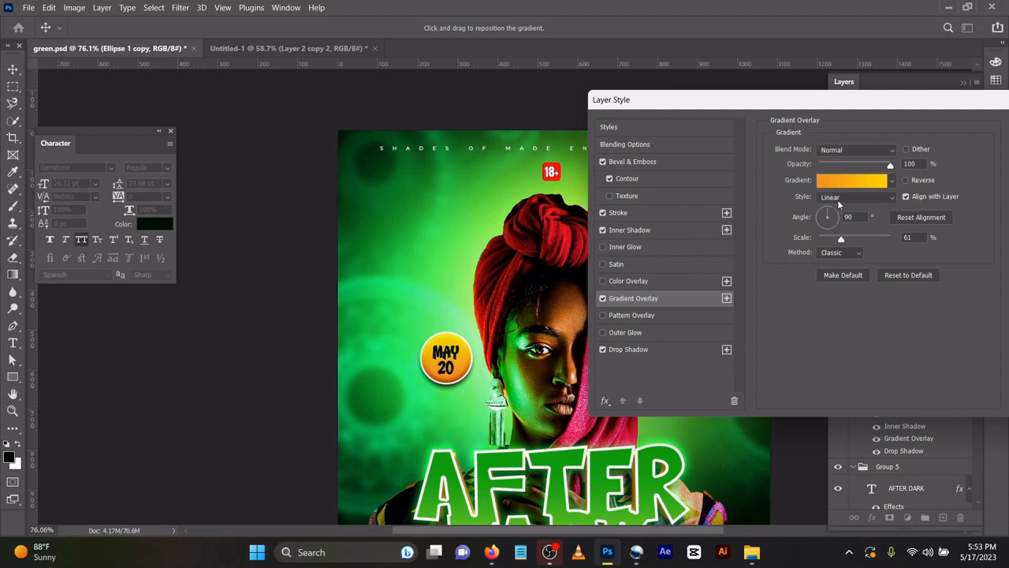
pyautogui.click(854, 183)
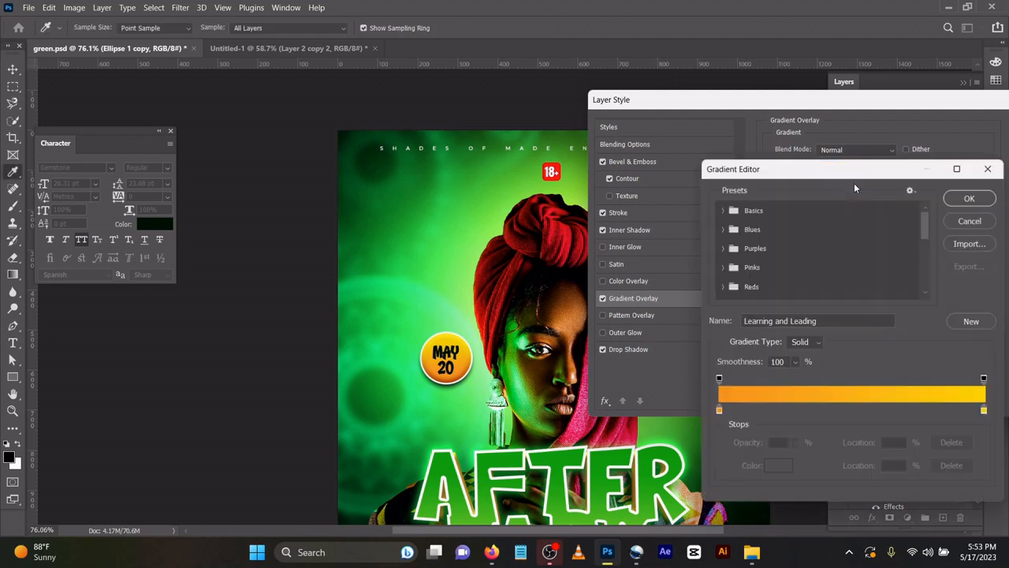
pyautogui.scroll(-5, 827, 244)
pyautogui.scroll(-1, 824, 258)
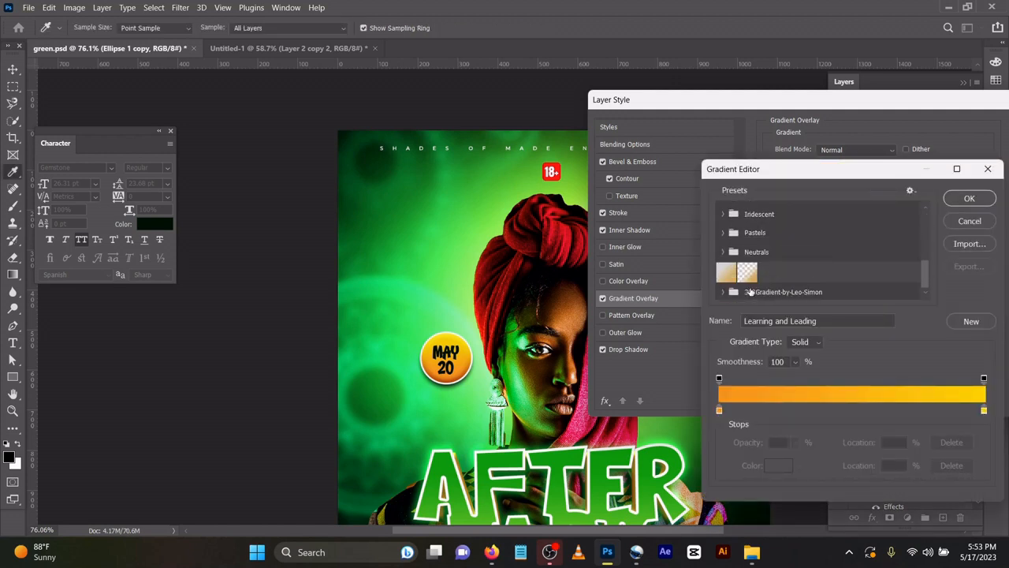
pyautogui.doubleClick(717, 409)
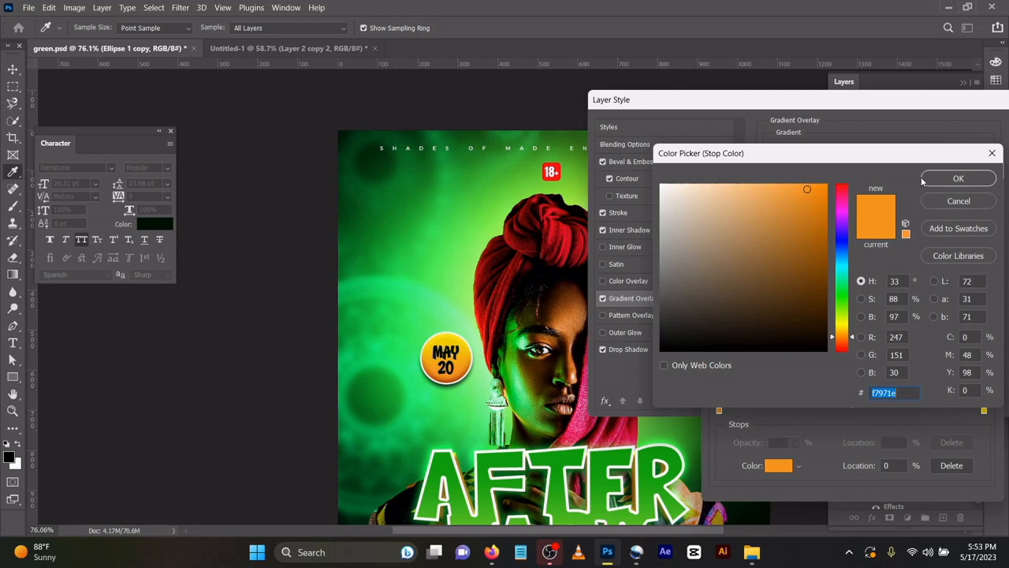
pyautogui.click(959, 178)
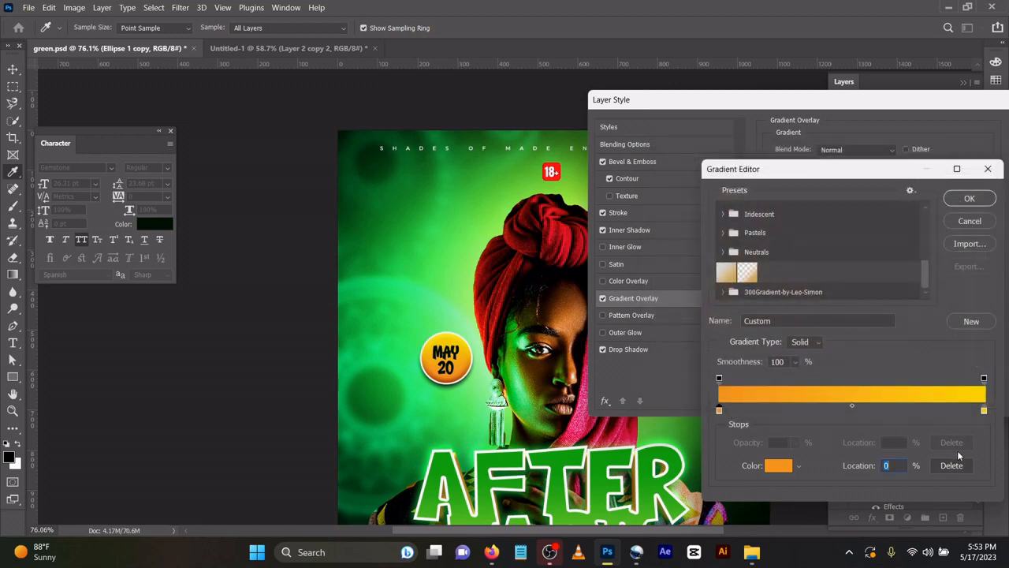
pyautogui.doubleClick(984, 410)
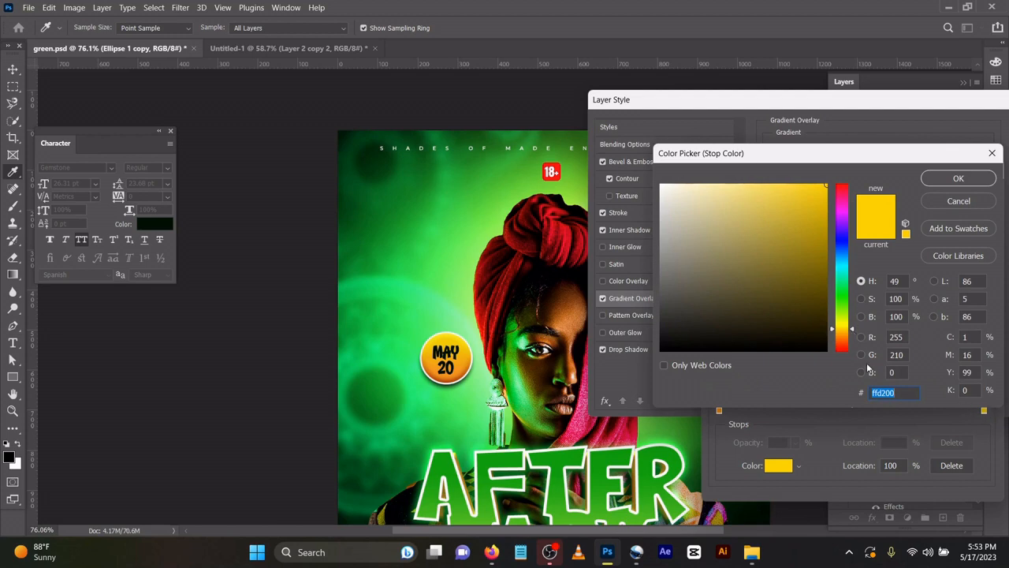
pyautogui.click(958, 180)
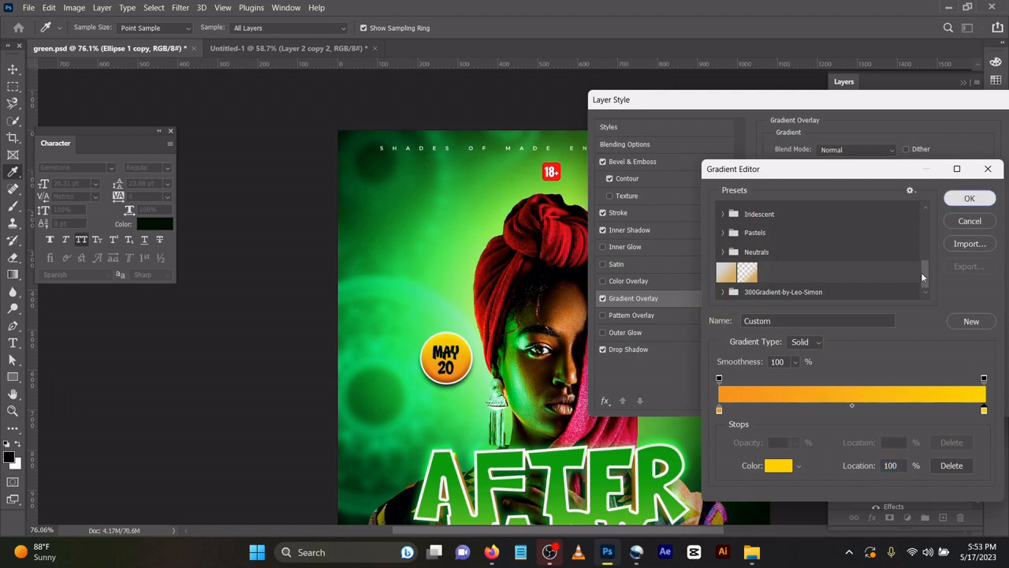
pyautogui.click(969, 198)
# Step: Examine the MAY 20 circle's Drop Shadow settings, close its layer style and select the green 8PM circle
pyautogui.click(646, 348)
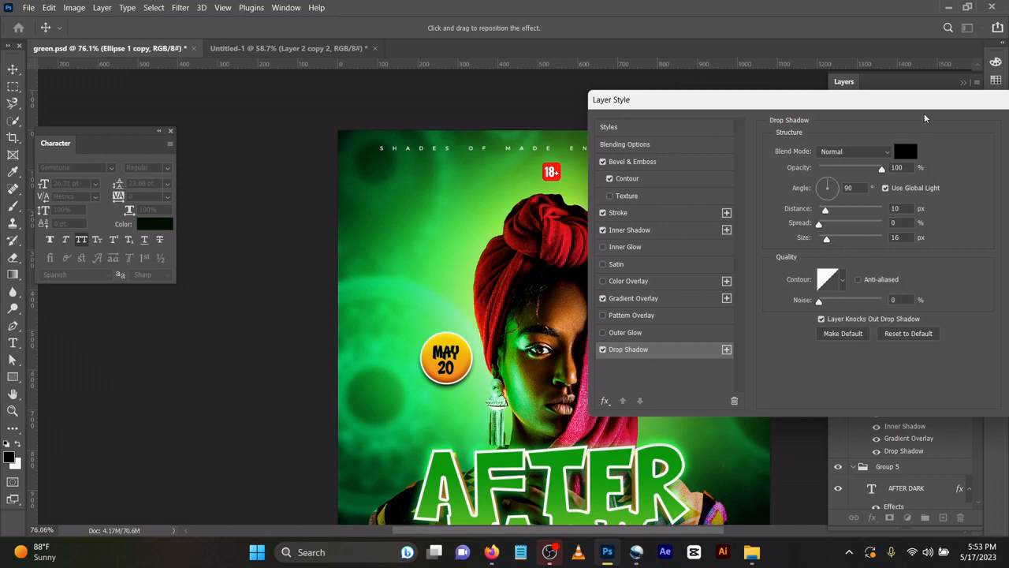
pyautogui.moveTo(772, 99); pyautogui.dragTo(587, 106)
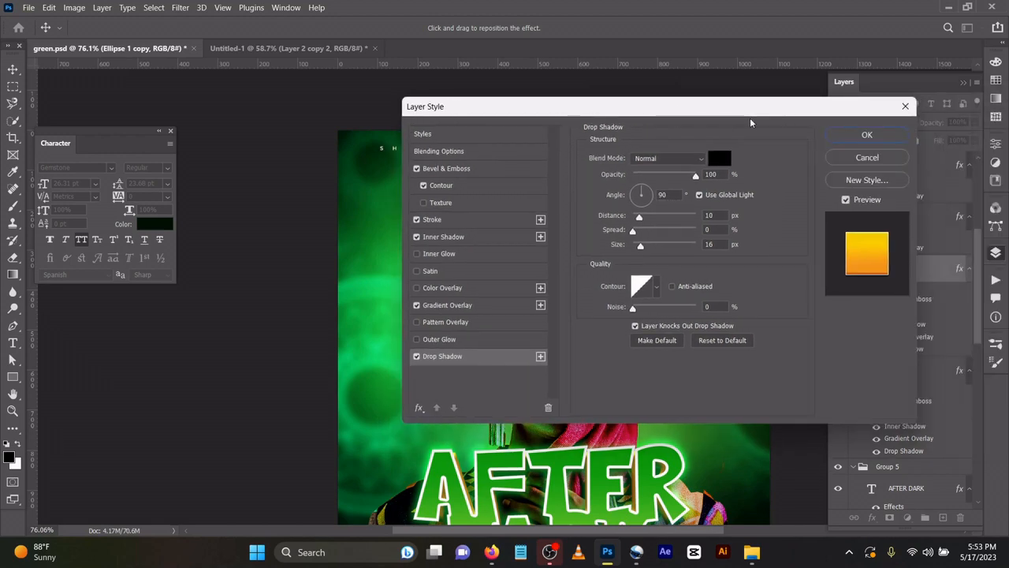
pyautogui.click(834, 137)
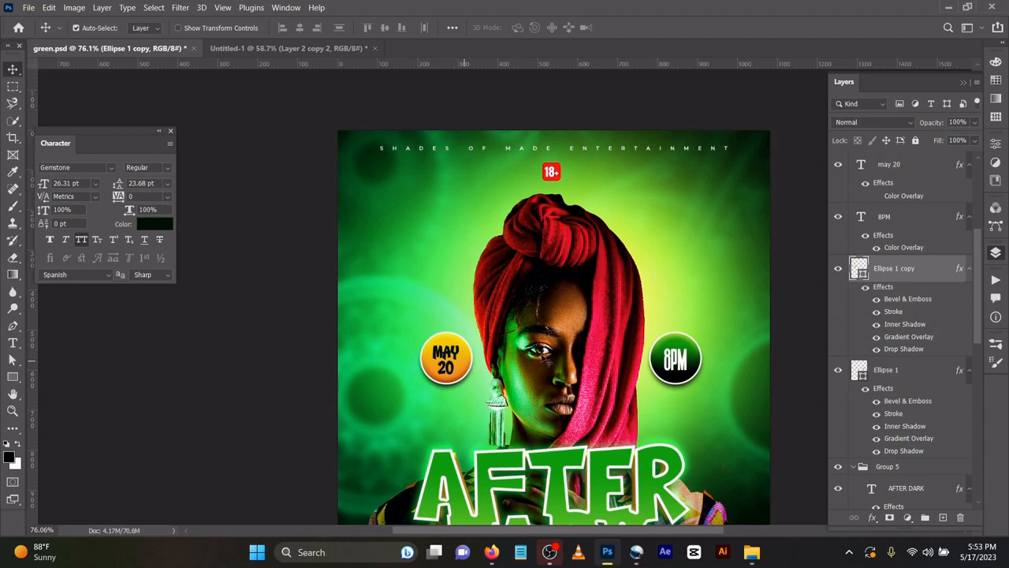
pyautogui.click(695, 358)
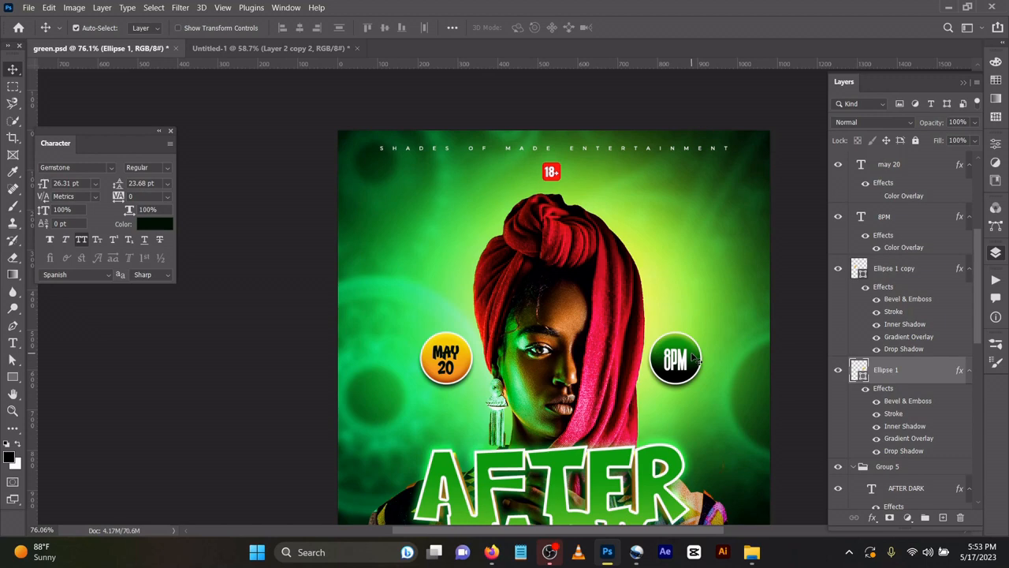
# Step: Select the upper AFTER DARK text layer in Group 5 and check the title's font, size, leading and tracking
pyautogui.scroll(-2, 665, 442)
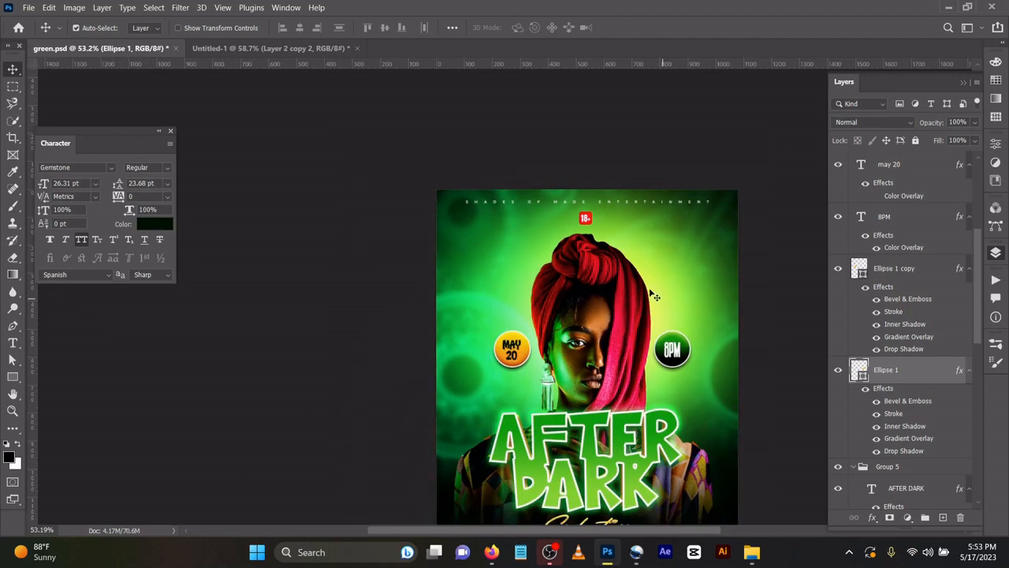
pyautogui.scroll(2, 634, 487)
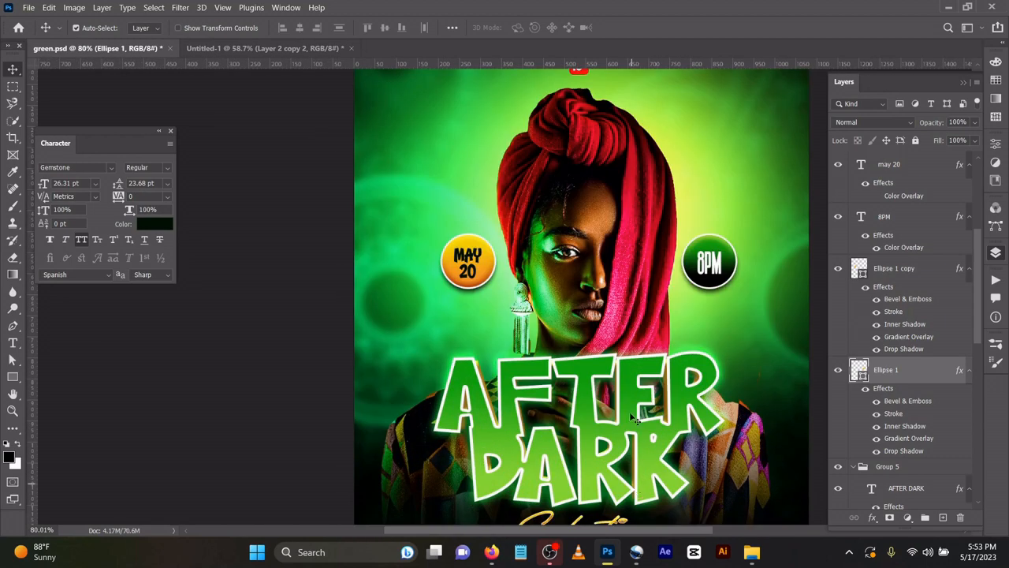
pyautogui.click(638, 392)
pyautogui.scroll(-10, 910, 309)
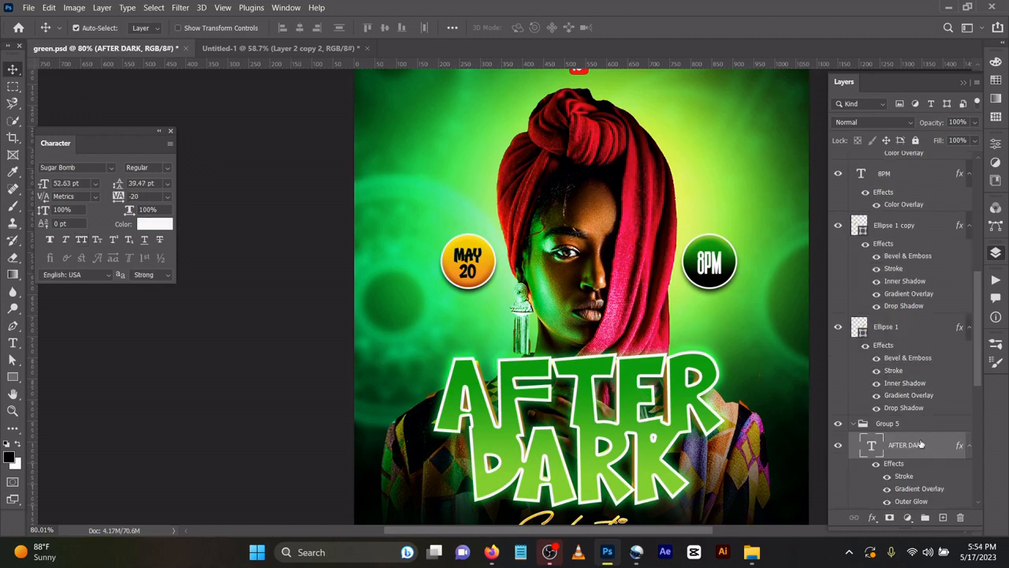
pyautogui.scroll(8, 910, 309)
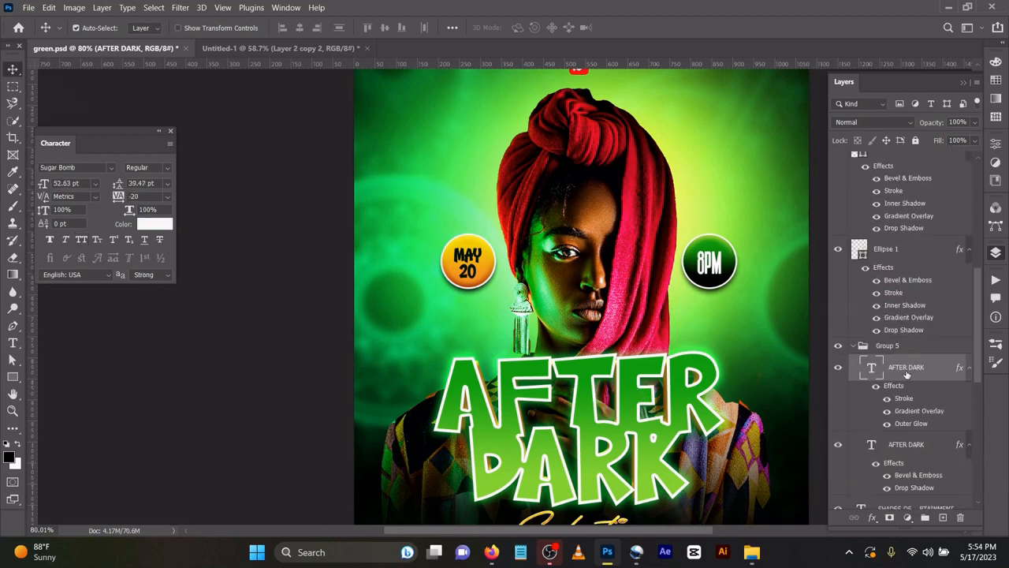
pyautogui.doubleClick(872, 368)
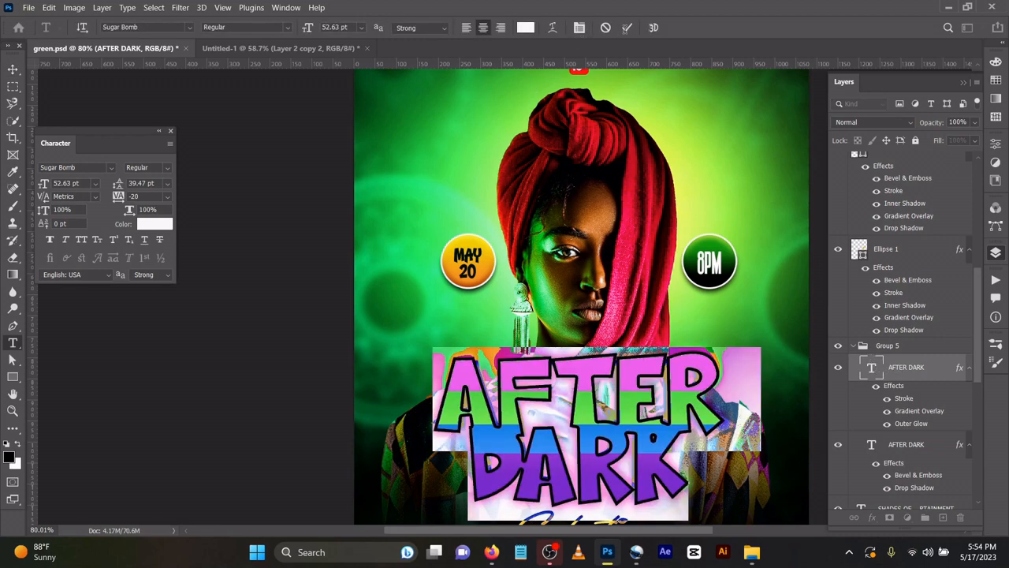
pyautogui.click(627, 28)
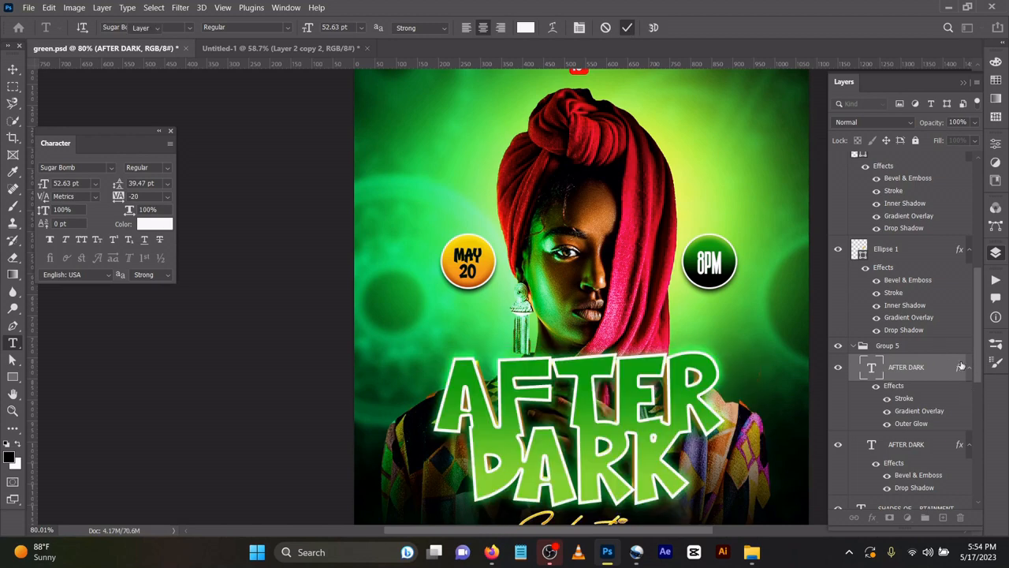
pyautogui.press('v')
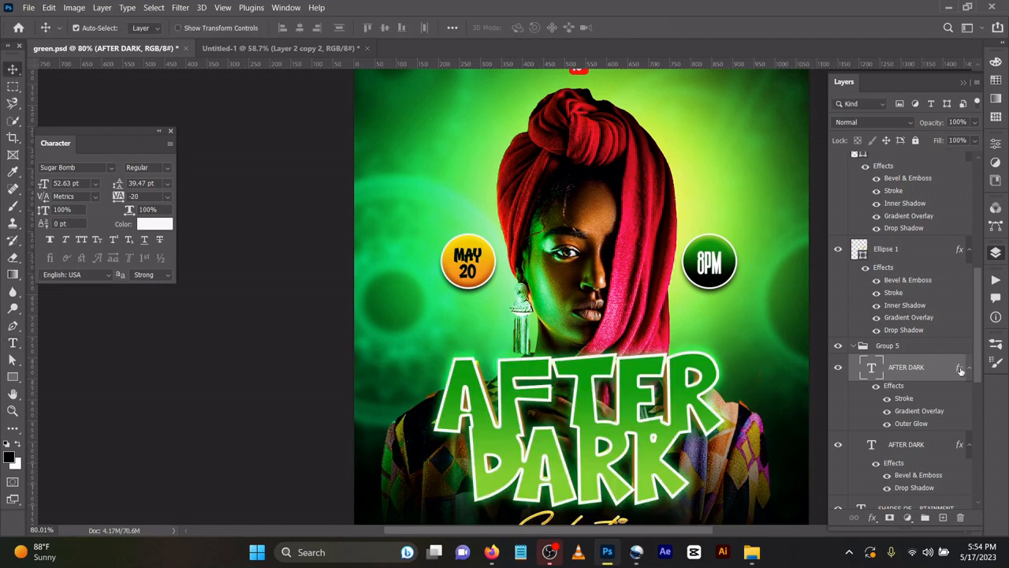
# Step: Open the upper AFTER DARK layer's style, examine its Stroke, Gradient Overlay and Outer Glow settings, and close it
pyautogui.doubleClick(960, 370)
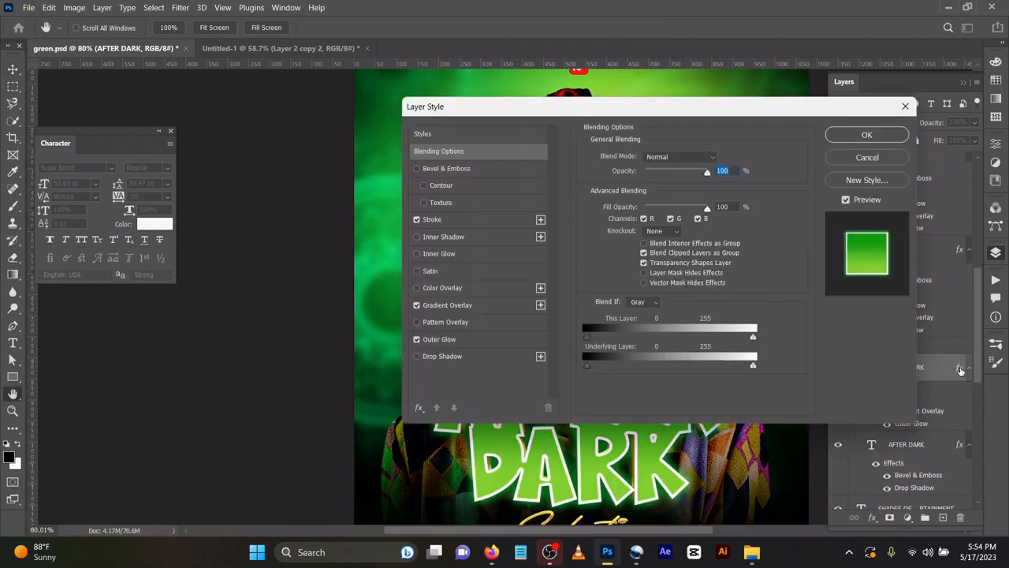
pyautogui.click(449, 219)
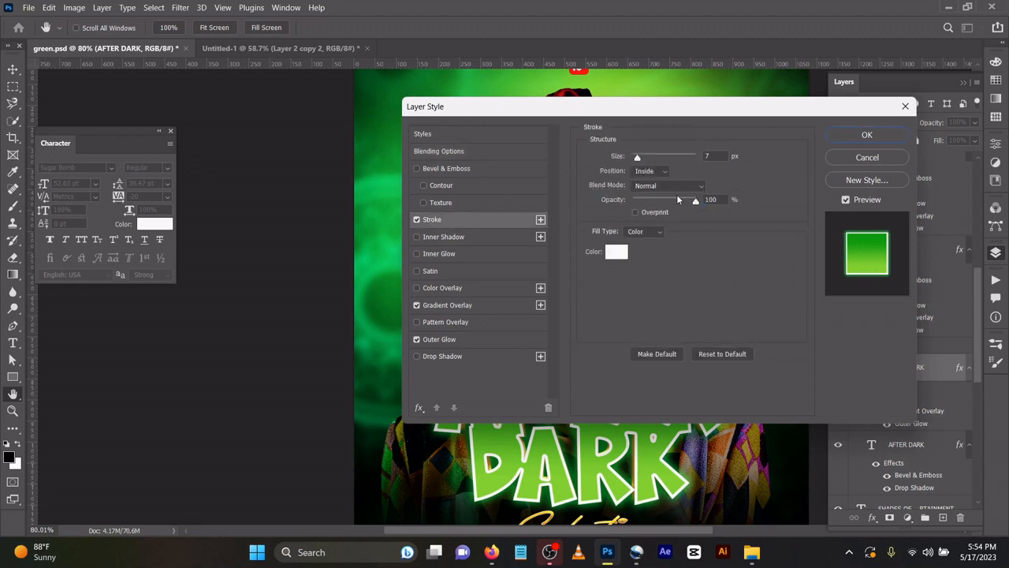
pyautogui.click(479, 307)
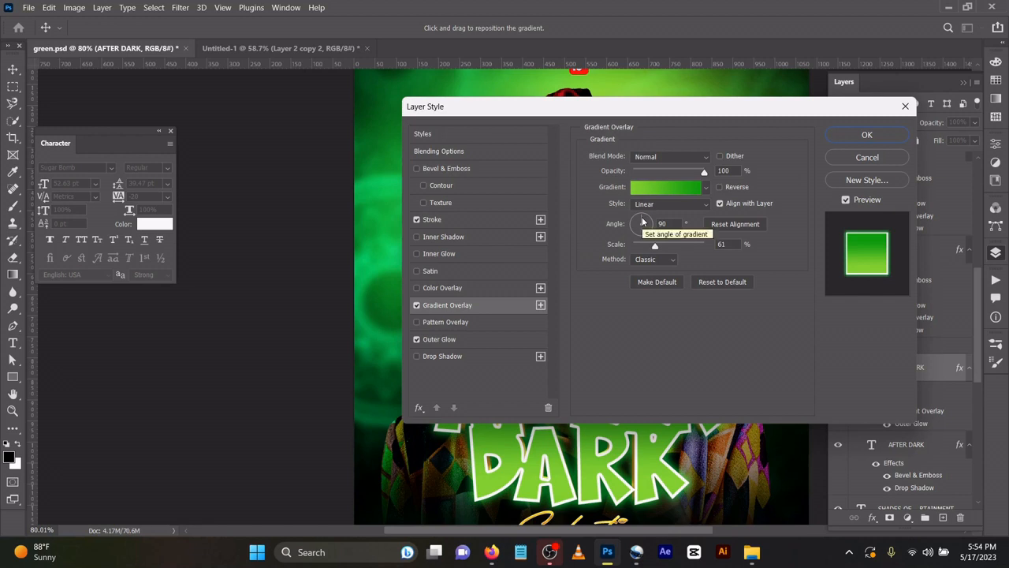
pyautogui.click(495, 339)
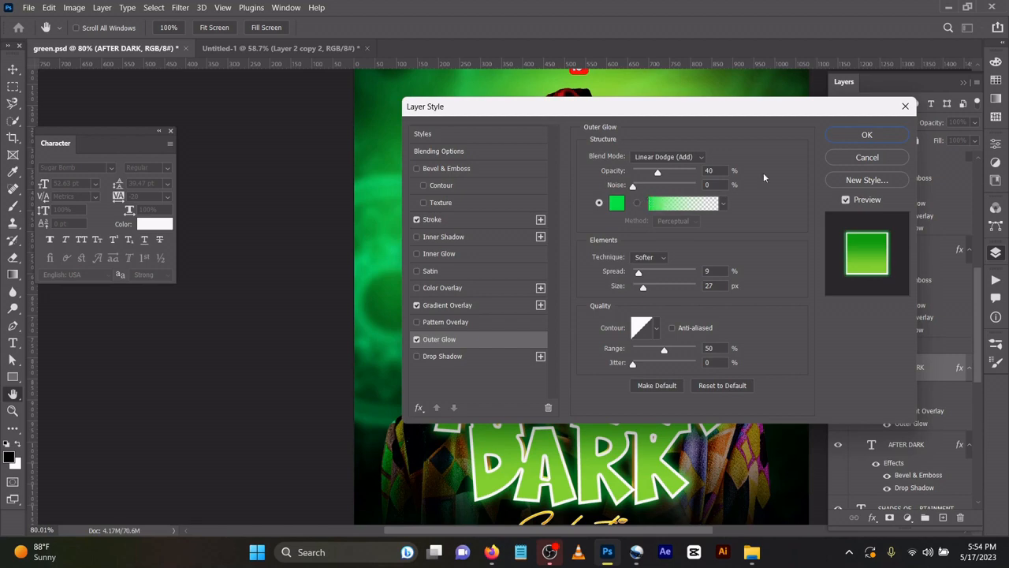
pyautogui.click(867, 135)
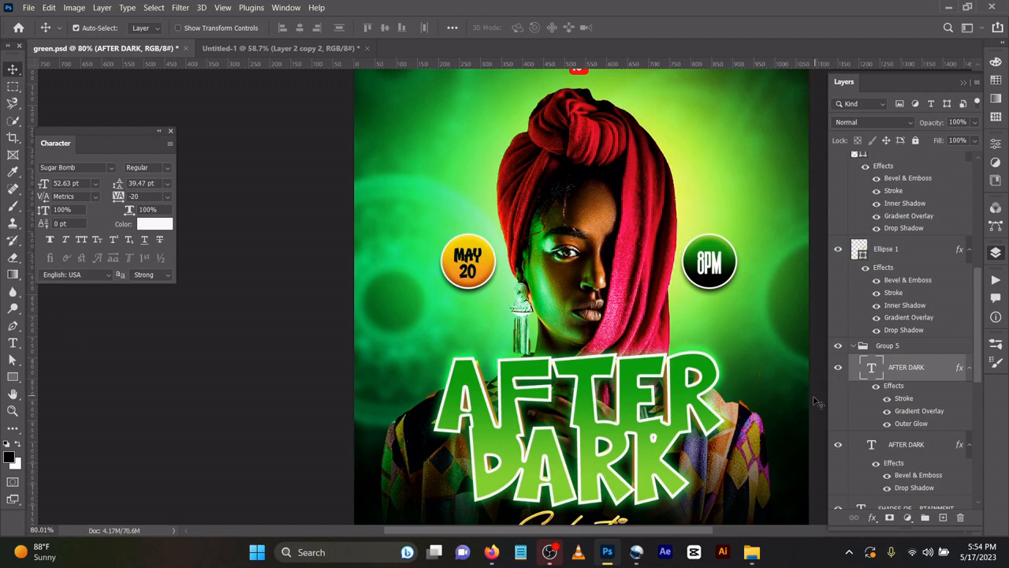
# Step: Open the lower AFTER DARK layer's Bevel & Emboss settings and set the highlight color to a dark olive
pyautogui.click(906, 451)
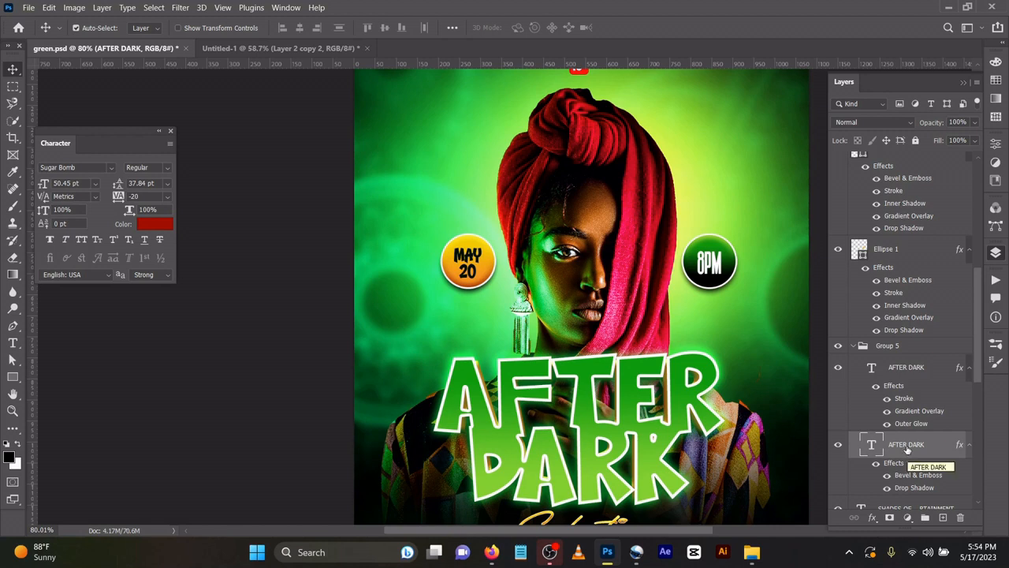
pyautogui.doubleClick(963, 446)
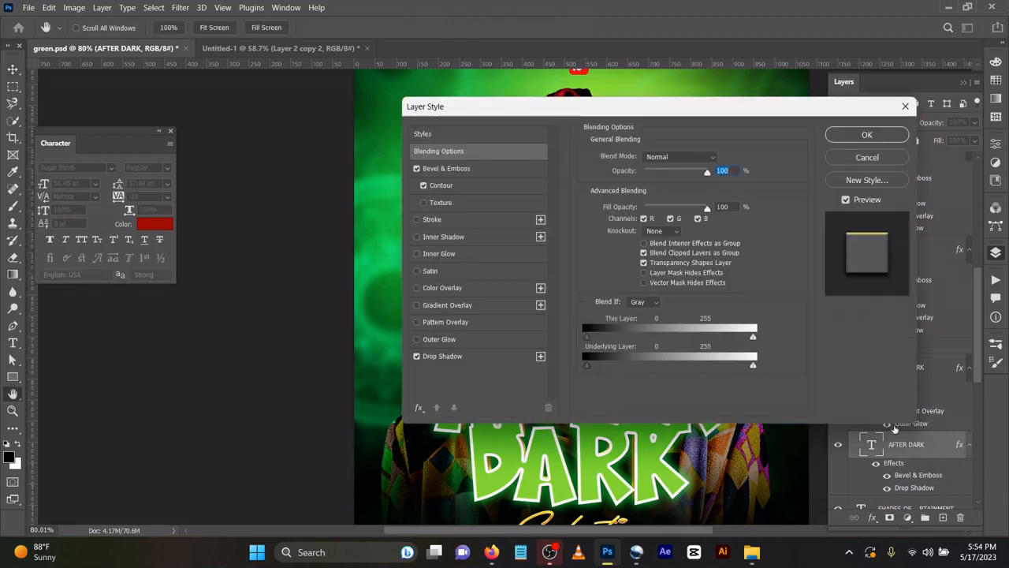
pyautogui.click(449, 168)
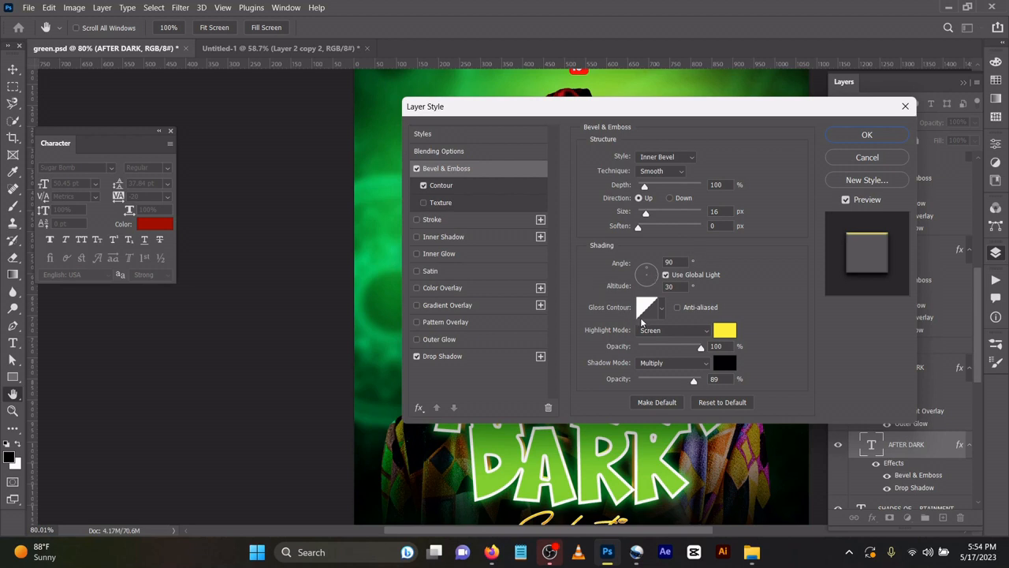
pyautogui.click(722, 331)
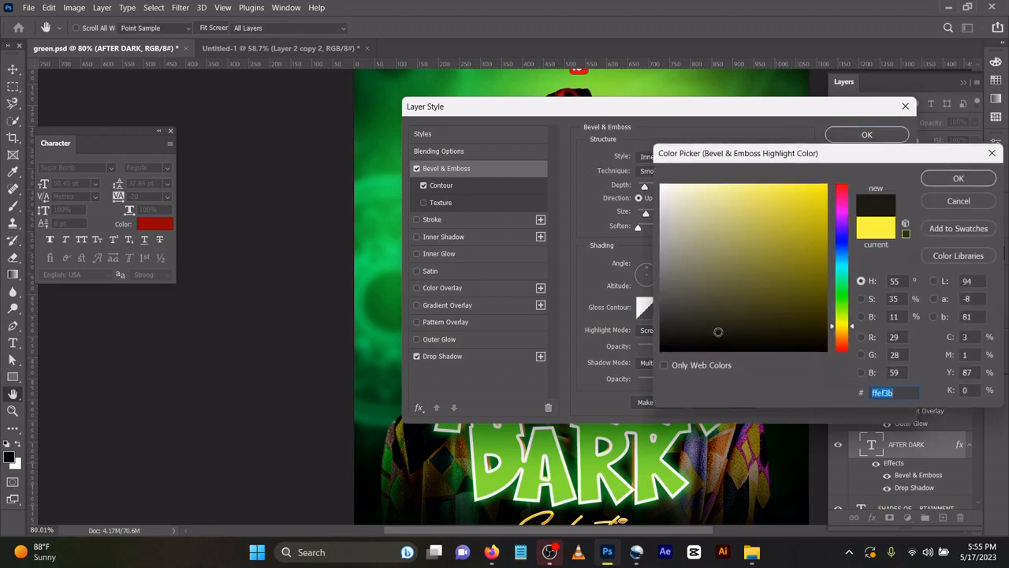
pyautogui.click(958, 180)
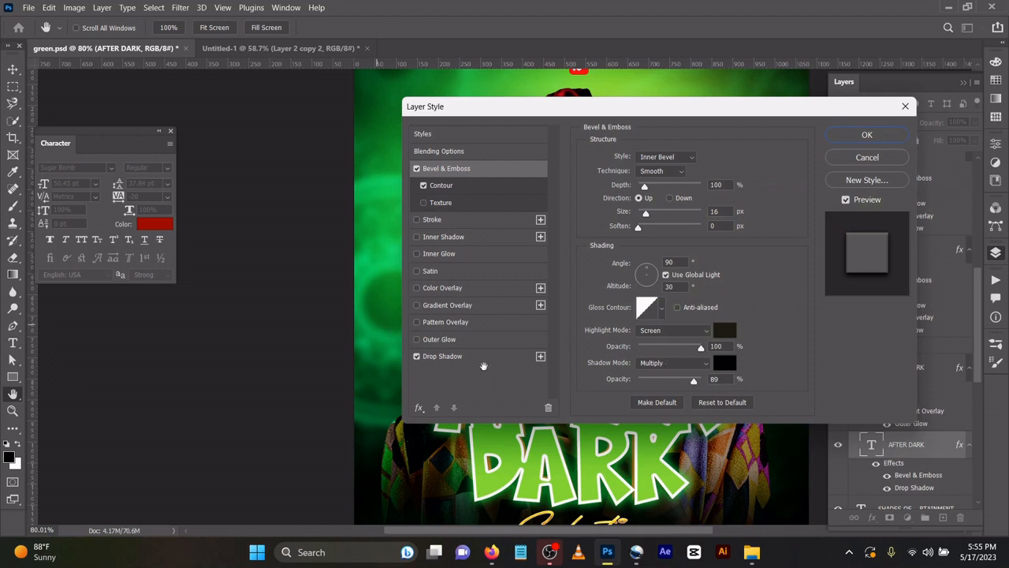
# Step: Examine the lower AFTER DARK layer's Contour and Drop Shadow settings and close its layer style
pyautogui.click(496, 186)
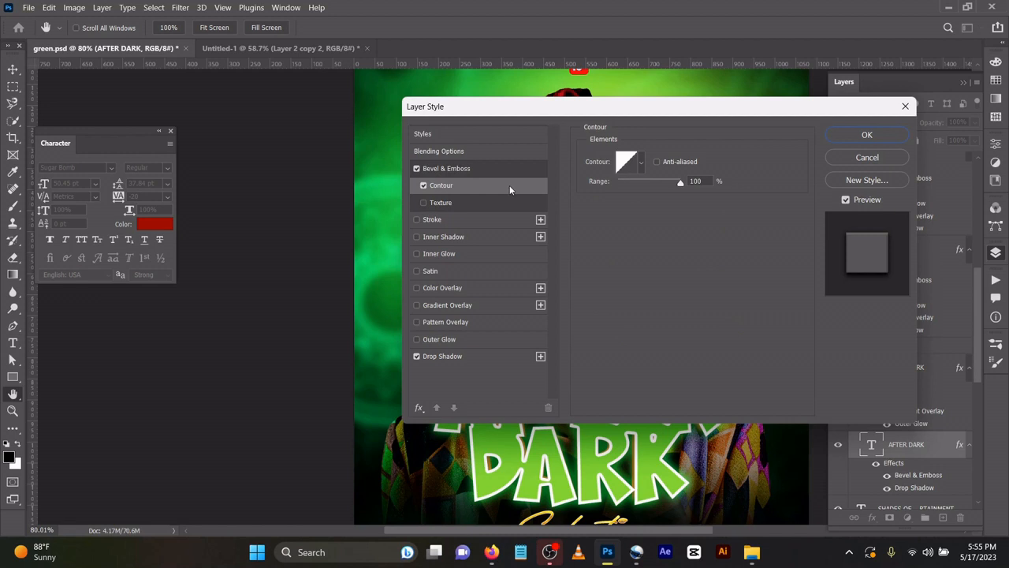
pyautogui.click(457, 362)
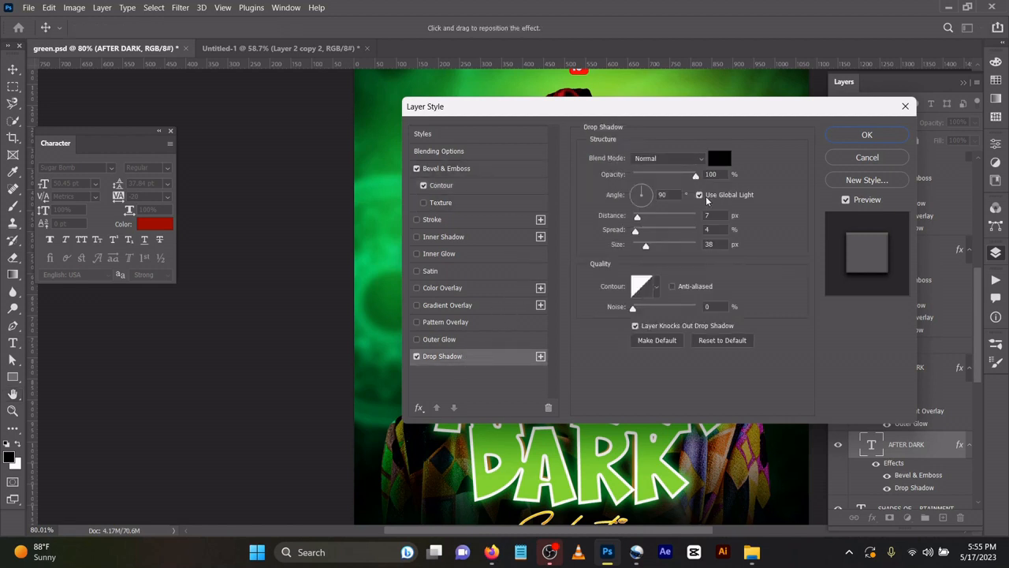
pyautogui.click(847, 138)
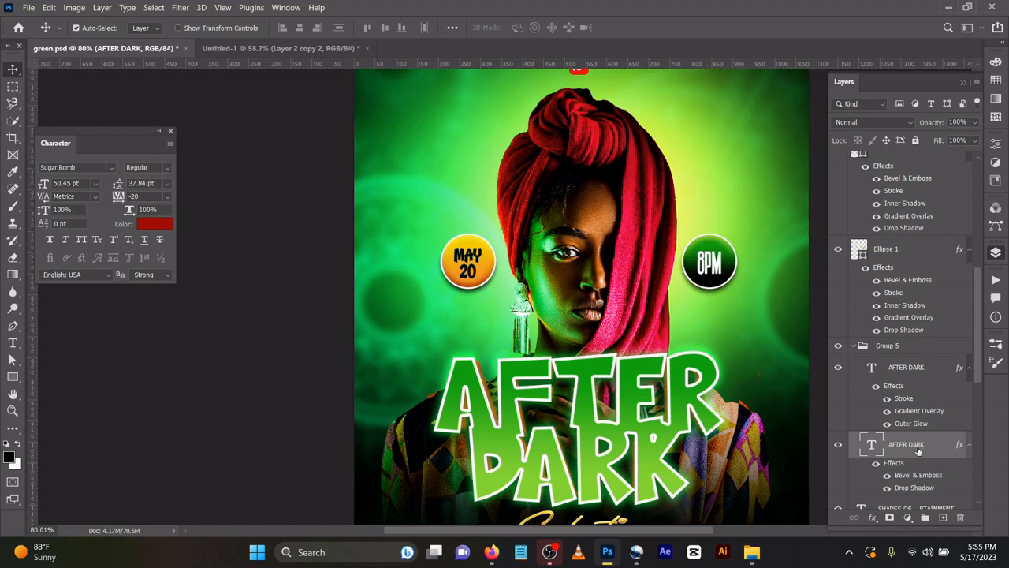
# Step: Open the gold Seductive text for editing to check its font and size, and leave it as it is
pyautogui.scroll(-3, 575, 451)
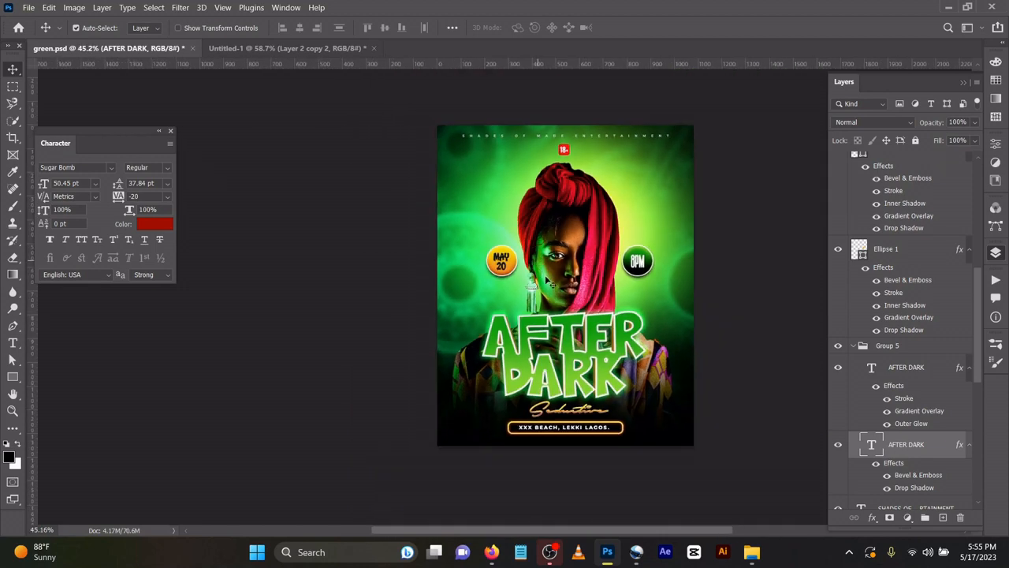
pyautogui.scroll(2, 561, 422)
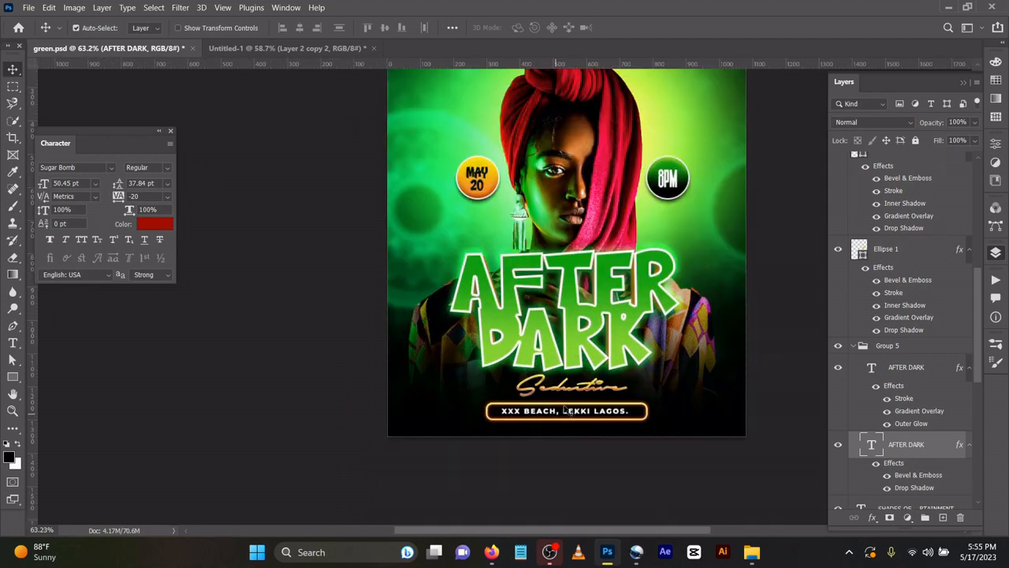
pyautogui.scroll(3, 568, 411)
pyautogui.click(578, 371)
pyautogui.doubleClick(578, 371)
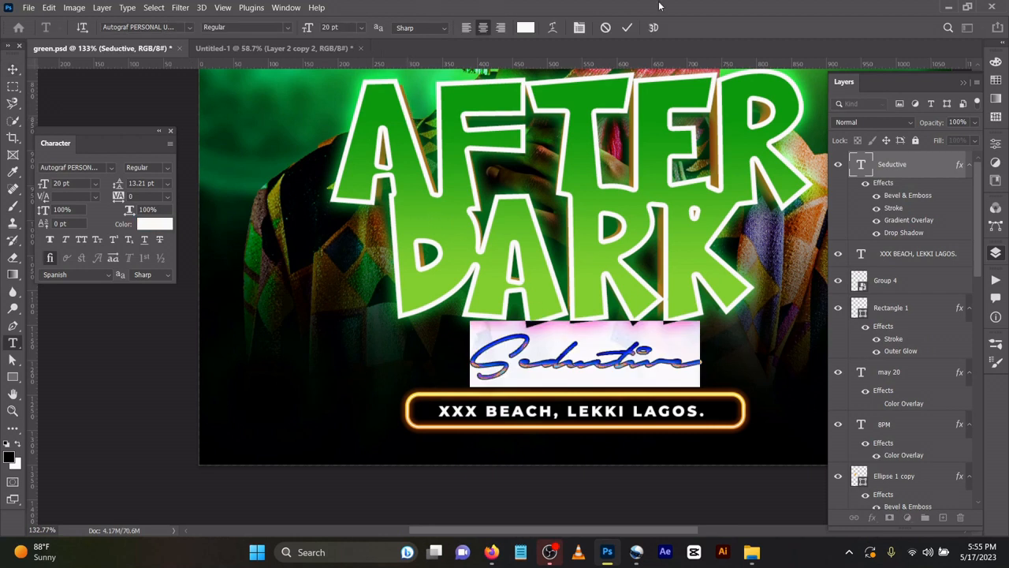
pyautogui.click(622, 29)
pyautogui.press('v')
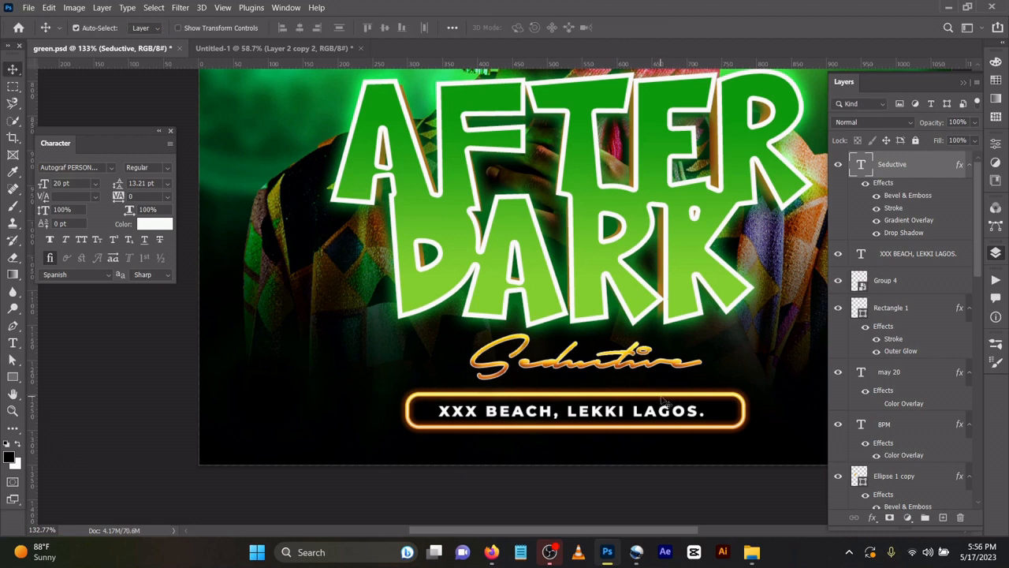
# Step: Look through the layer stack and toggle the visibility of Rectangle 1 to identify the frame around the address
pyautogui.click(661, 402)
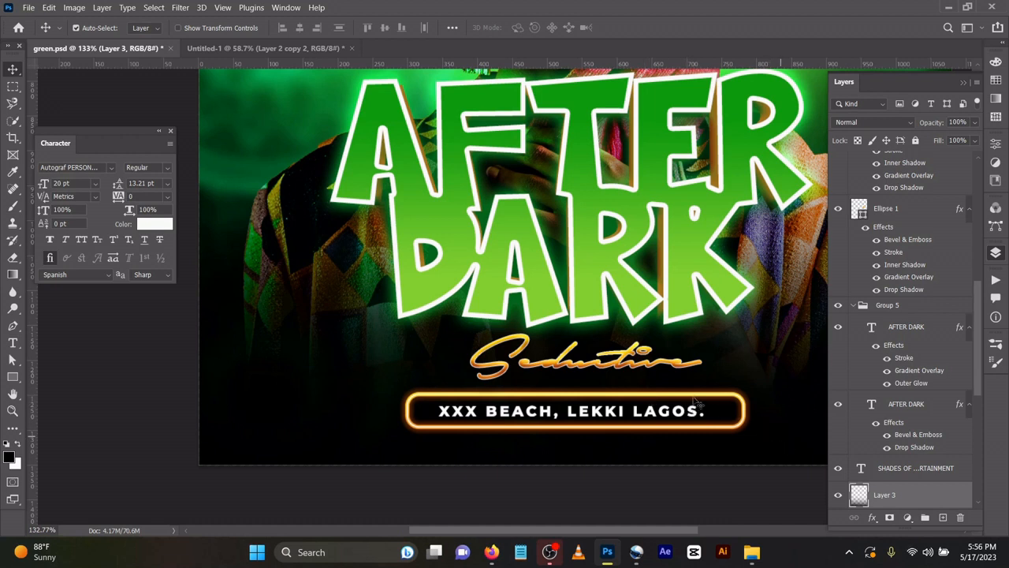
pyautogui.scroll(-5, 899, 432)
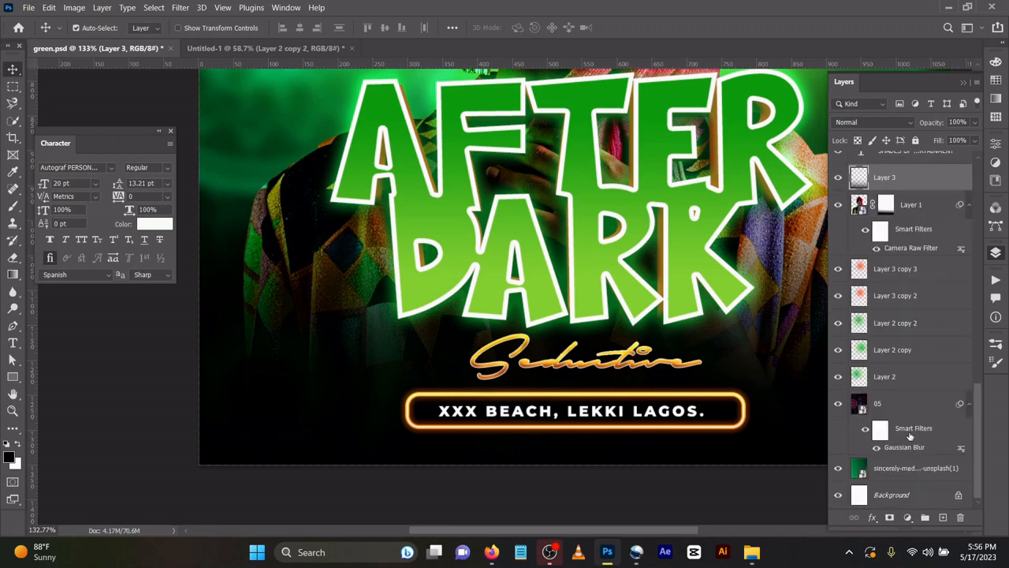
pyautogui.scroll(5, 911, 407)
pyautogui.scroll(5, 905, 367)
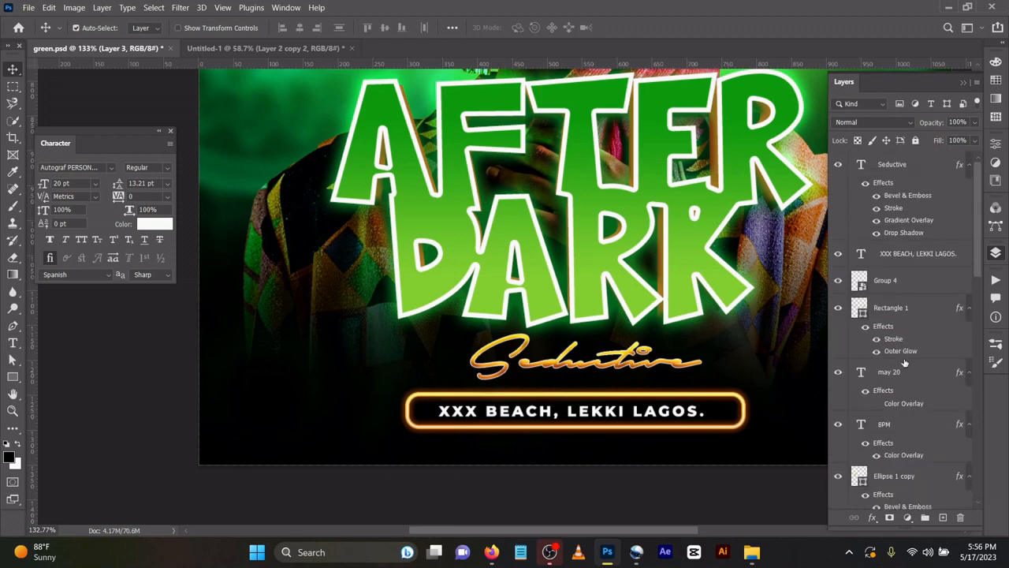
pyautogui.click(838, 308)
pyautogui.click(837, 308)
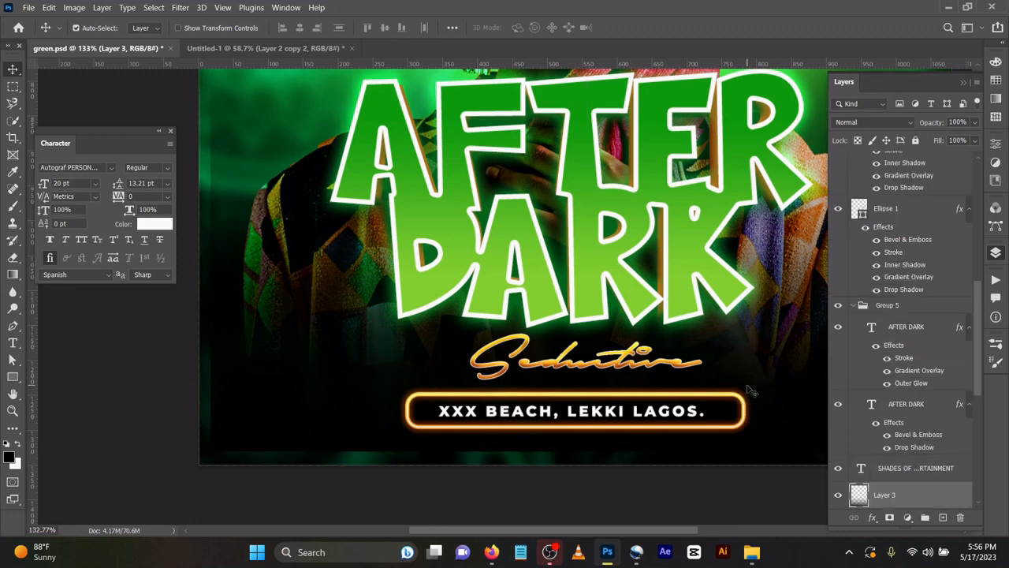
# Step: Try moving the glowing orange frame up from the address line and undo the move
pyautogui.click(636, 401)
pyautogui.moveTo(622, 358); pyautogui.dragTo(621, 370)
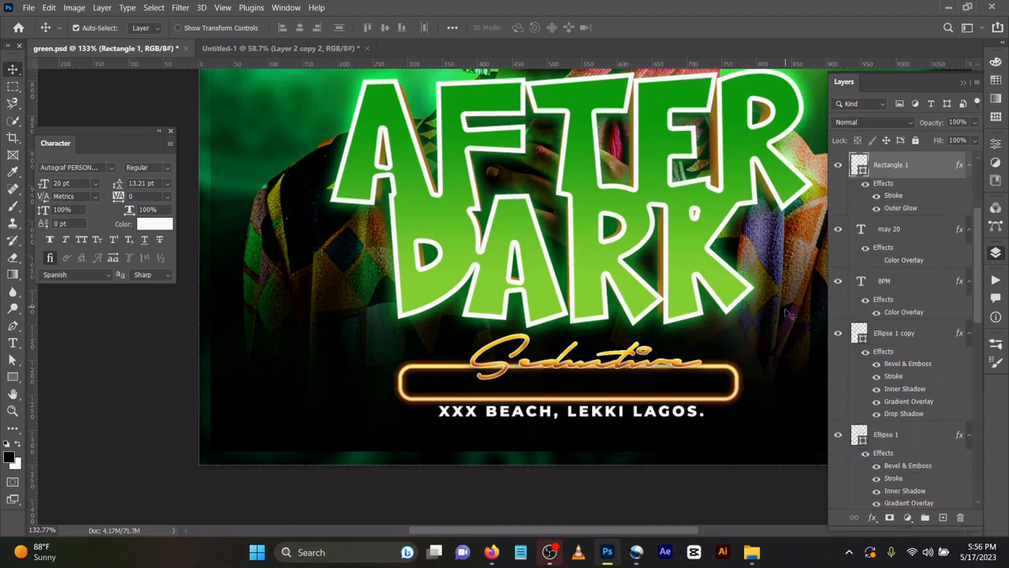
pyautogui.hotkey('ctrl', 'z')
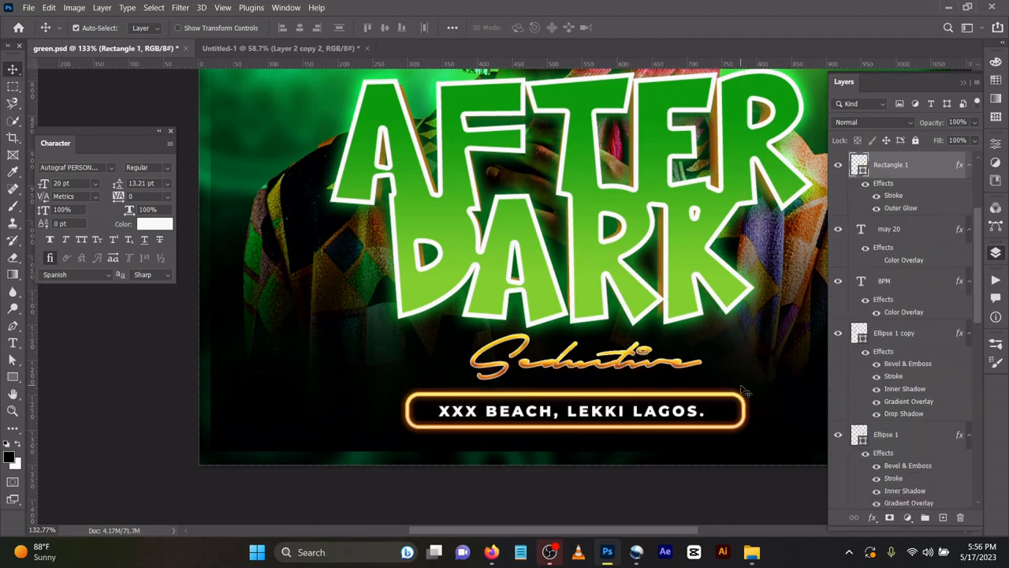
# Step: Open the layer style of the orange address frame and examine its Stroke settings and fill type options
pyautogui.doubleClick(961, 165)
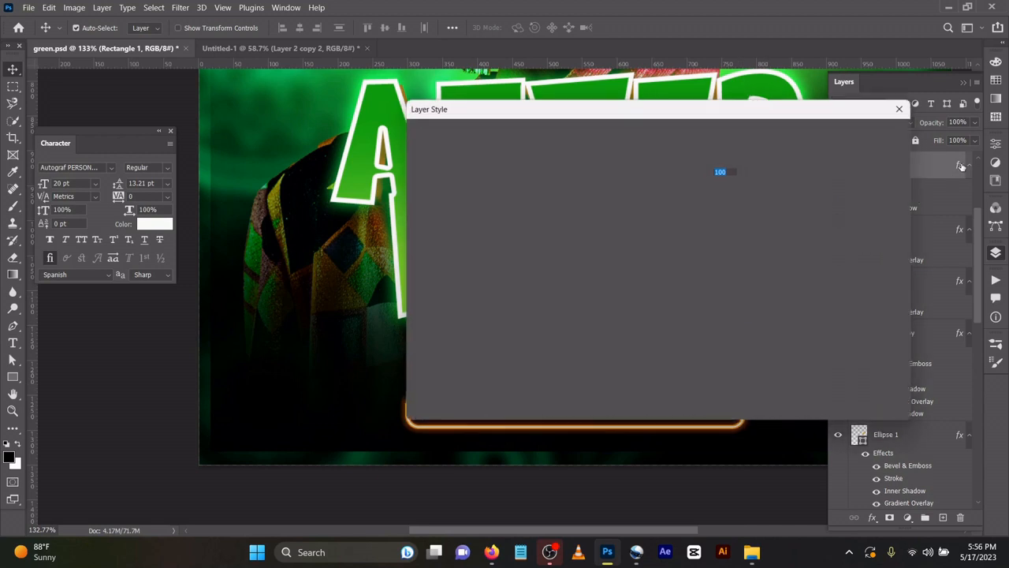
pyautogui.click(473, 218)
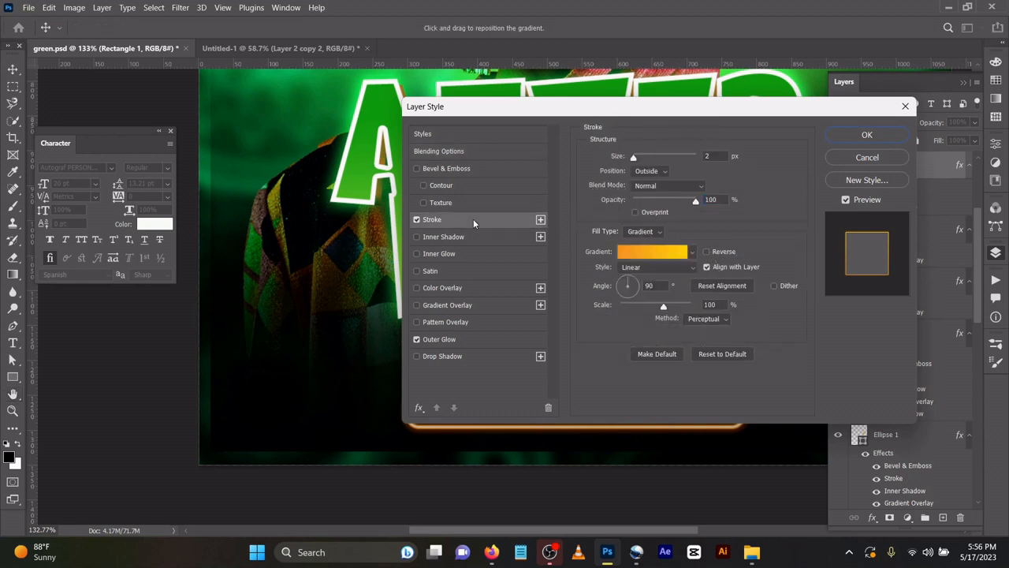
pyautogui.click(645, 231)
pyautogui.click(698, 231)
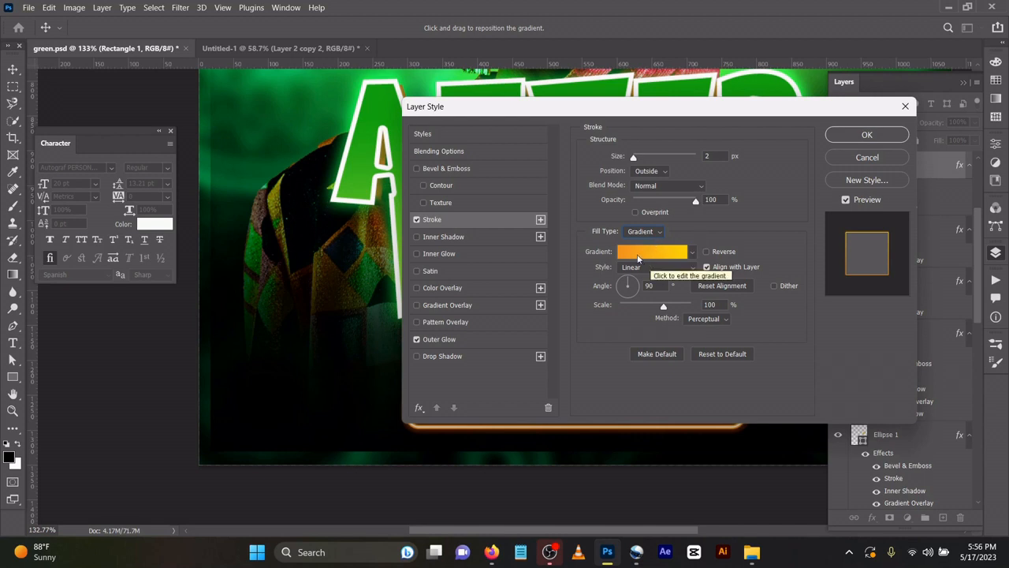
# Step: Inspect the address frame's Outer Glow settings and check the glow color
pyautogui.click(471, 339)
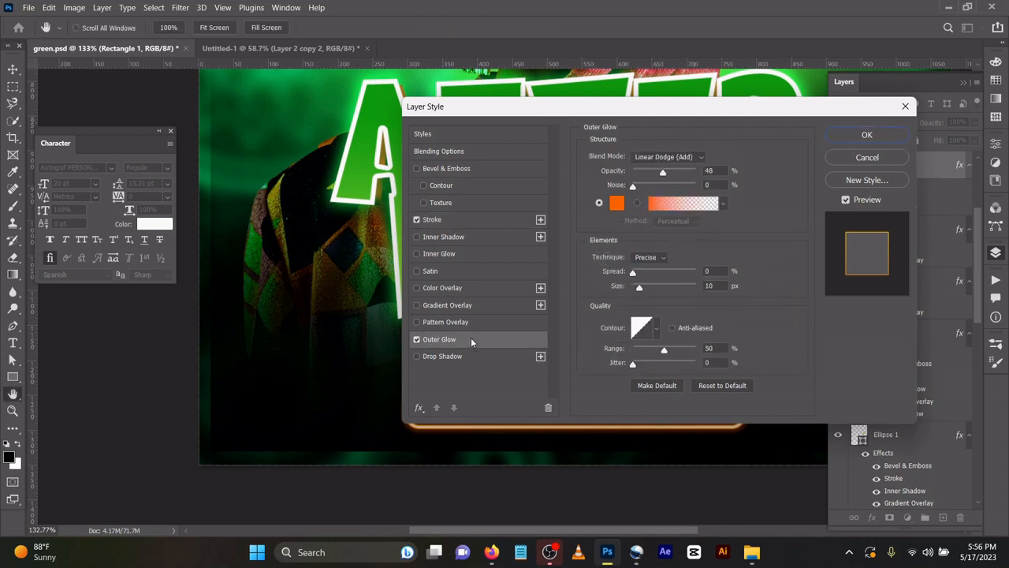
pyautogui.click(620, 204)
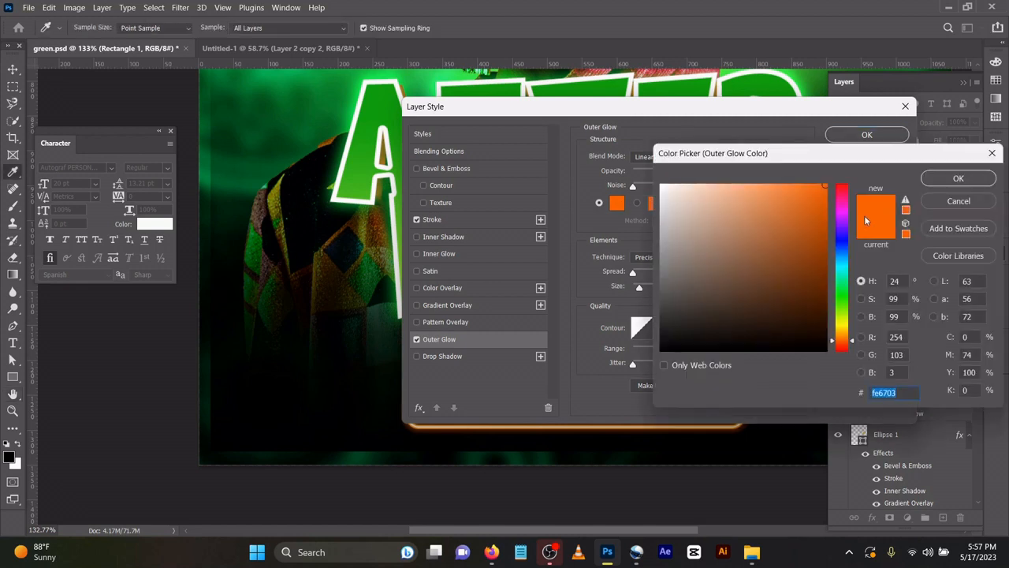
pyautogui.click(948, 183)
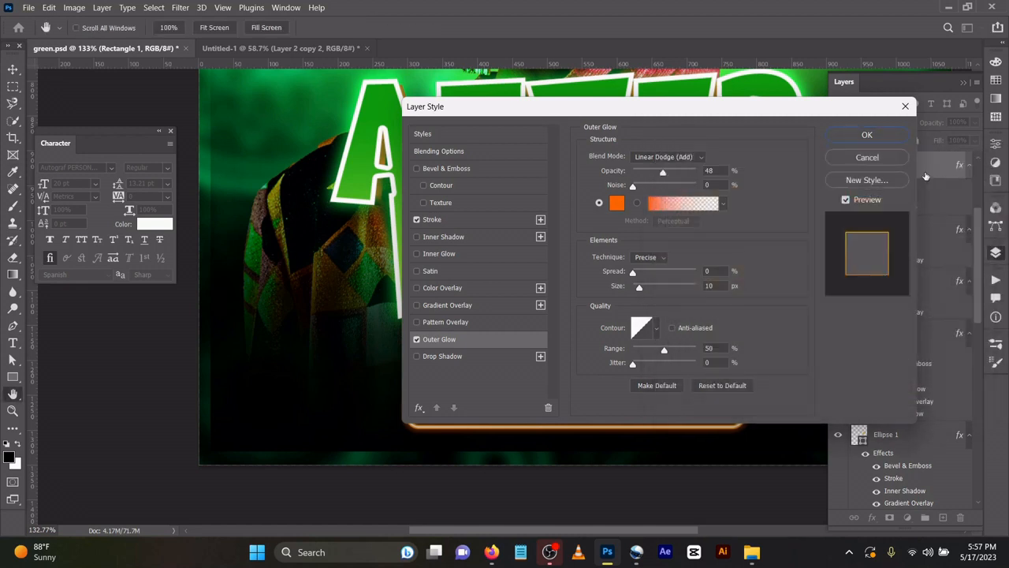